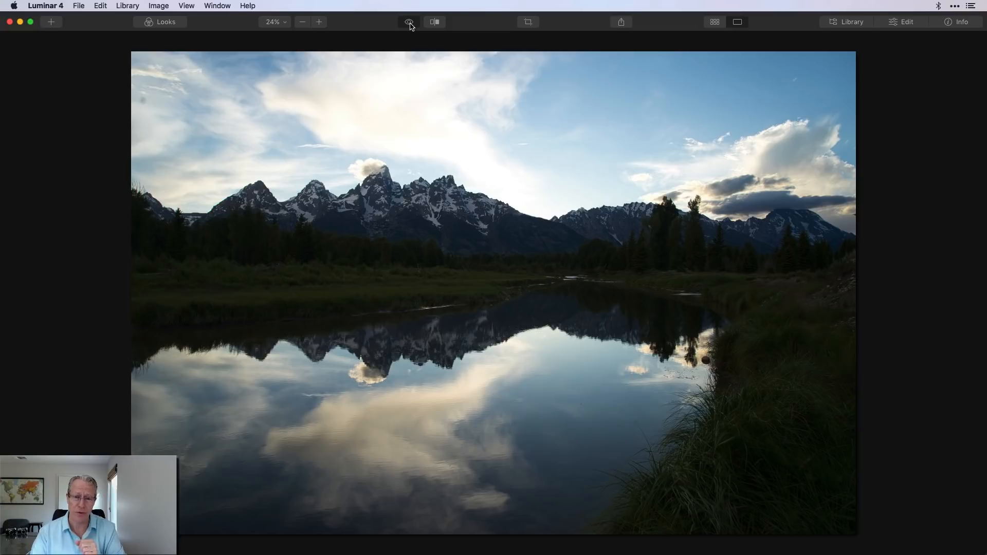
Set the base photo's Temperature to 5548, Smart Contrast to 19 and Highlights to -58, and compare the result with the original.
left_click(410, 23)
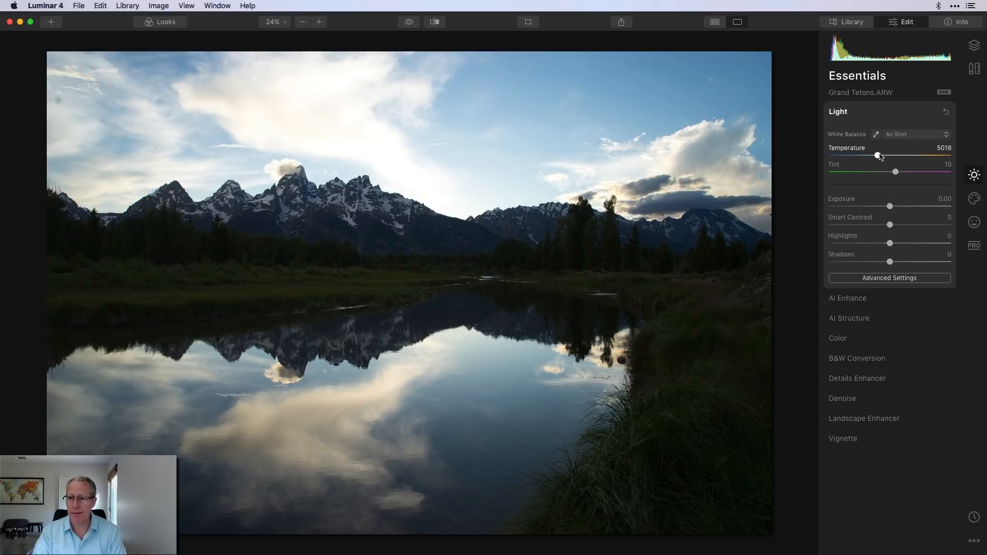
left_click_drag(878, 155, 884, 157)
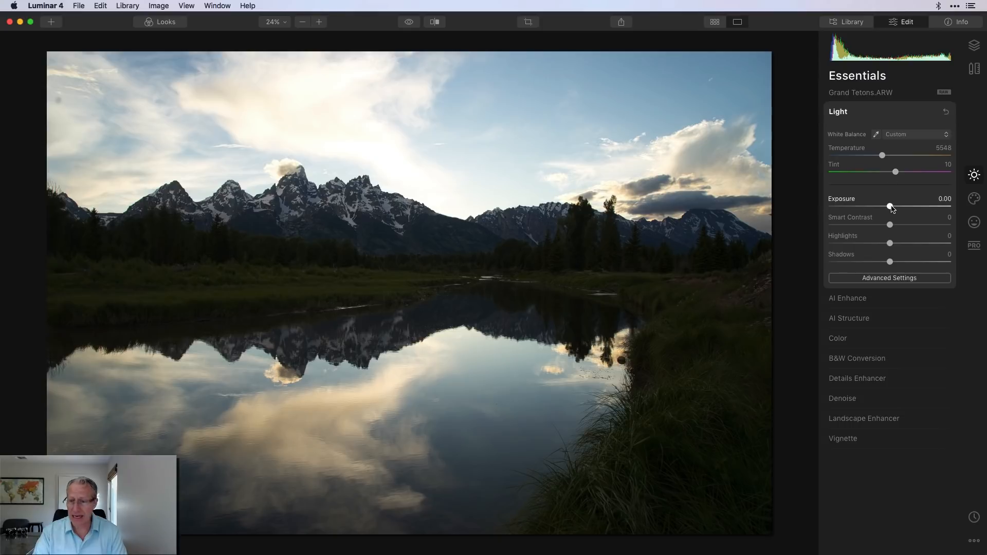
left_click_drag(890, 226, 903, 227)
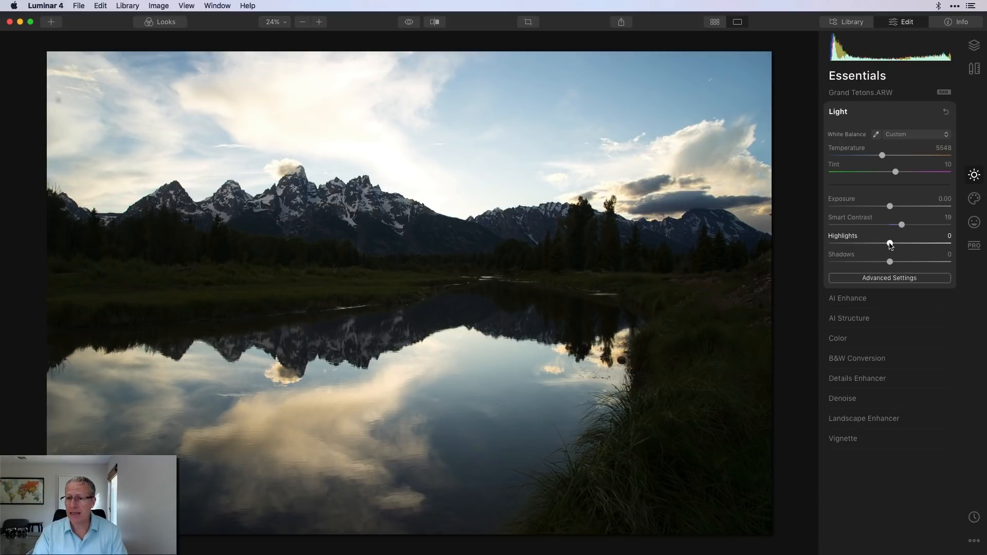
left_click_drag(889, 243, 855, 246)
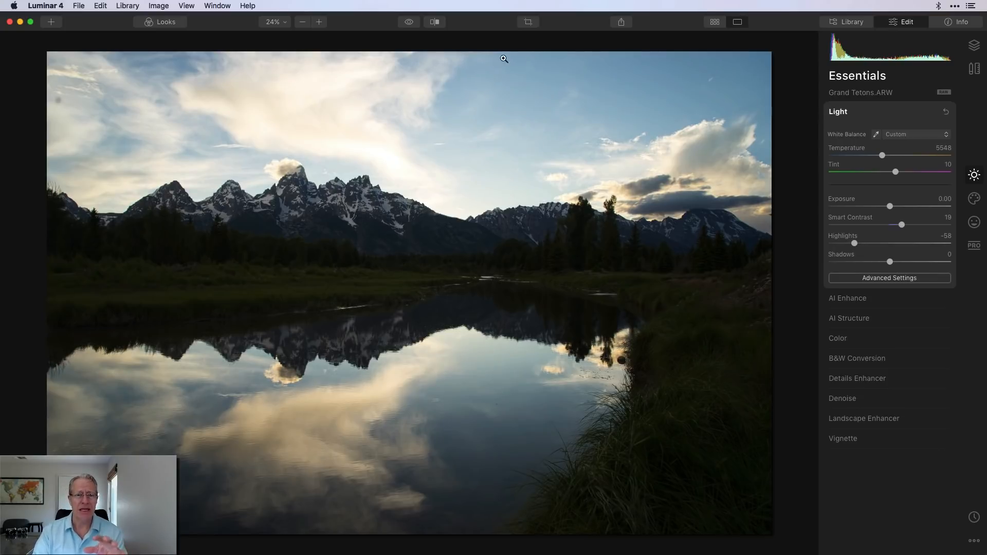
left_click(408, 23)
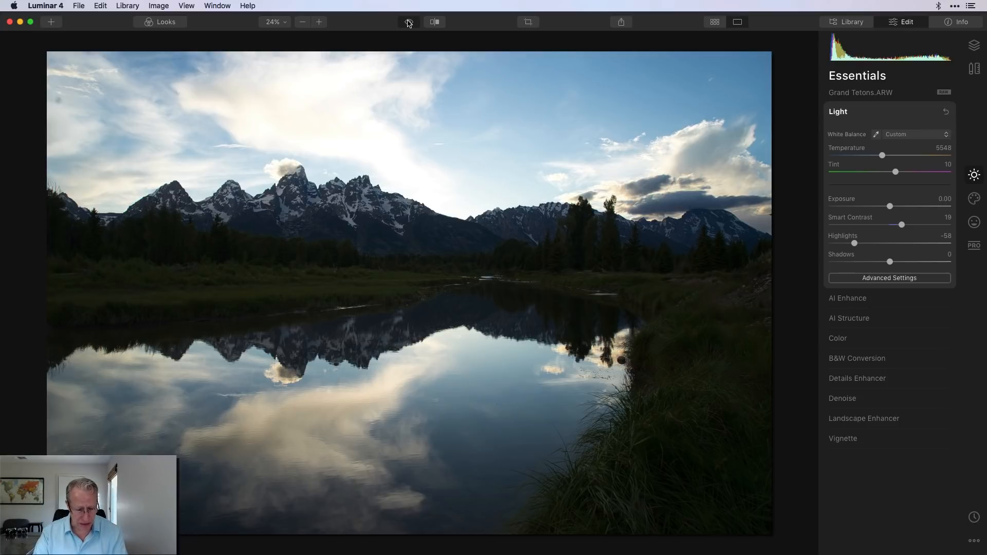
left_click(409, 23)
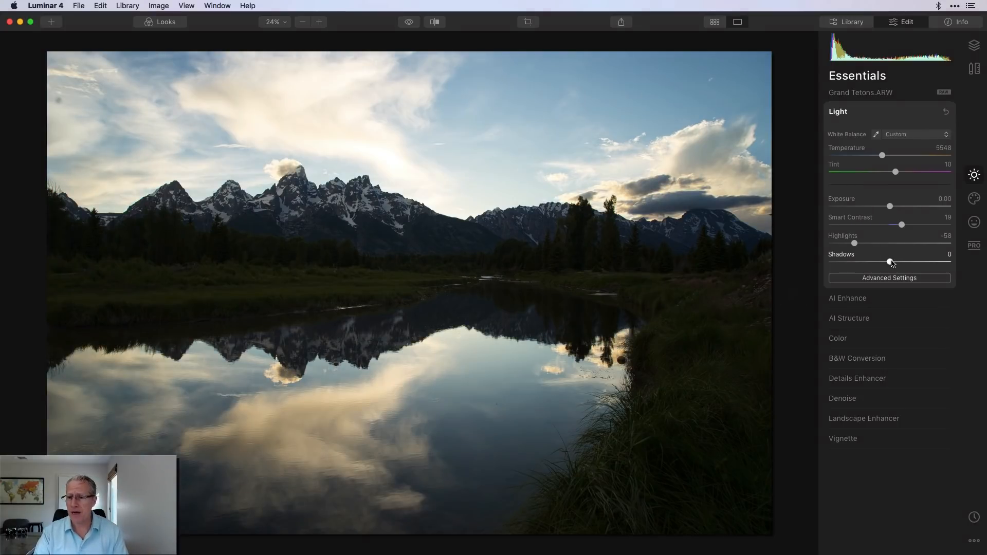
Set the base photo's Shadows to 24 and compare the edit with the original image.
left_click_drag(891, 263, 908, 263)
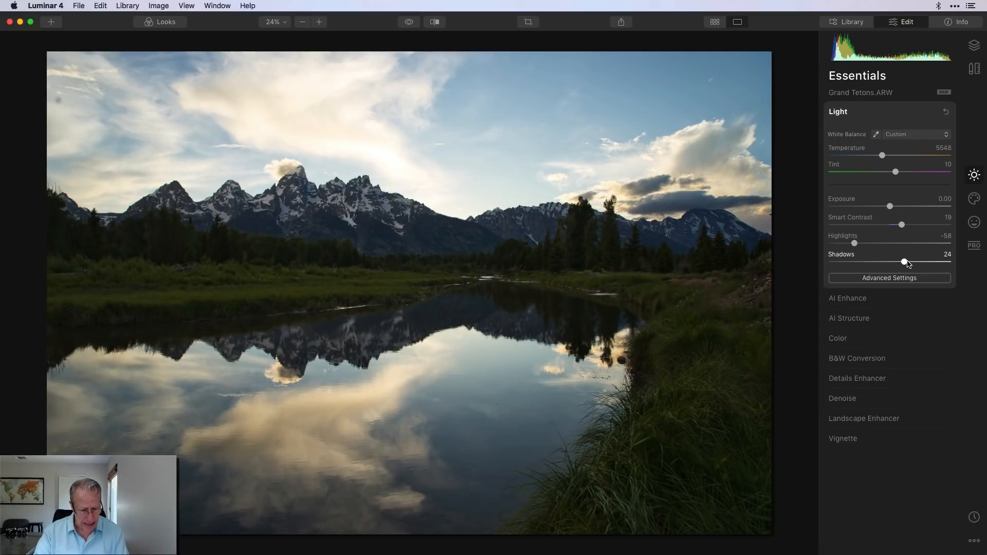
left_click(408, 22)
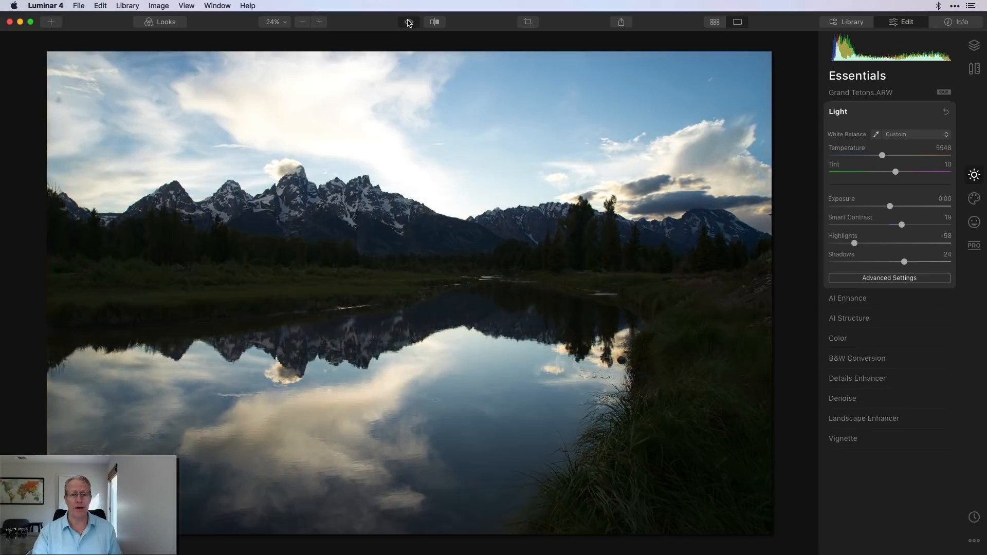
left_click(409, 23)
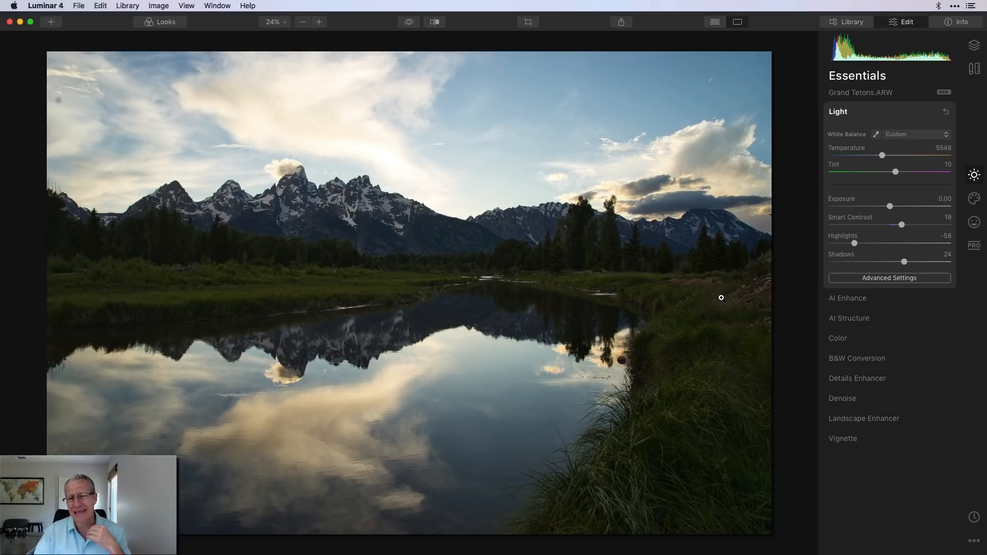
Add a new adjustment layer above the Grand Tetons photo and rename it "Sky and water".
left_click(974, 46)
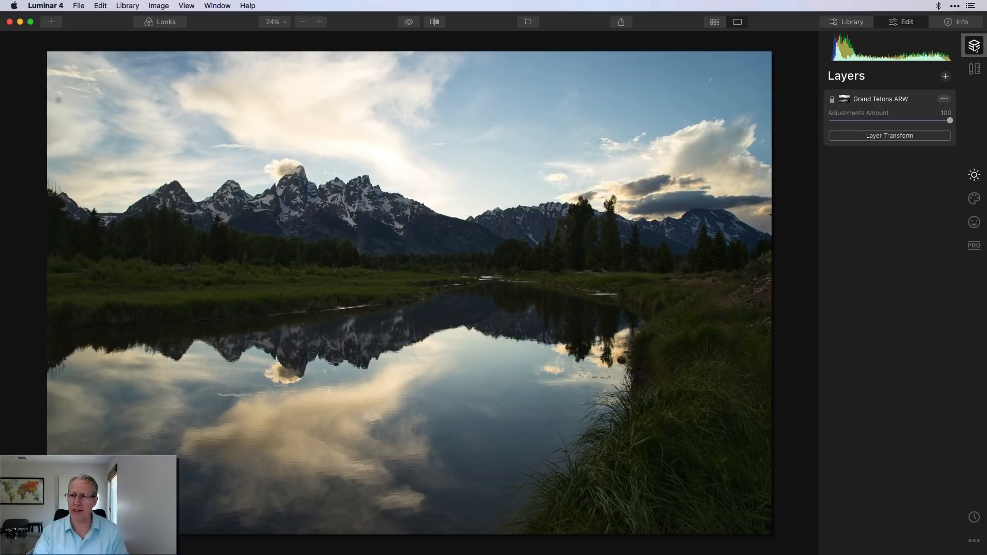
left_click(945, 76)
left_click(906, 91)
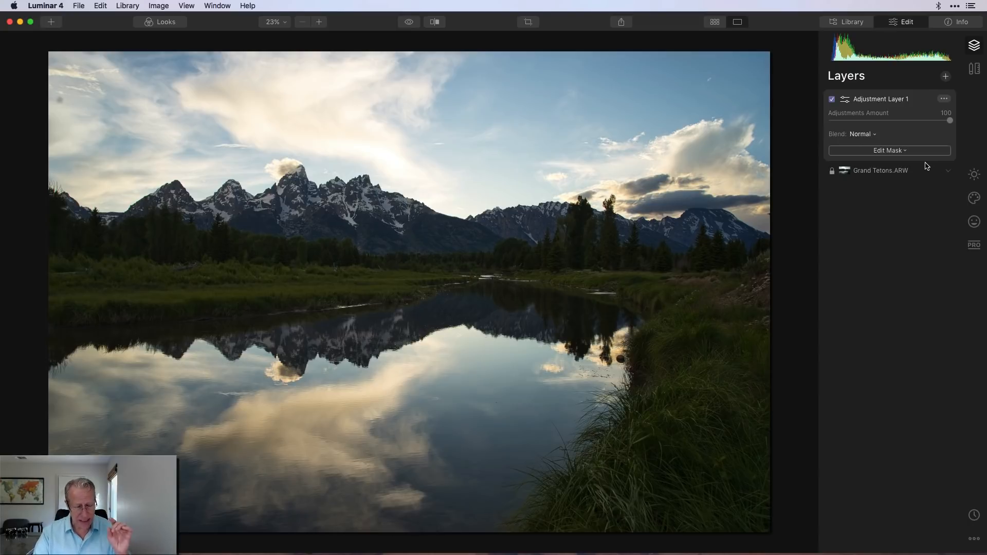
left_click(946, 100)
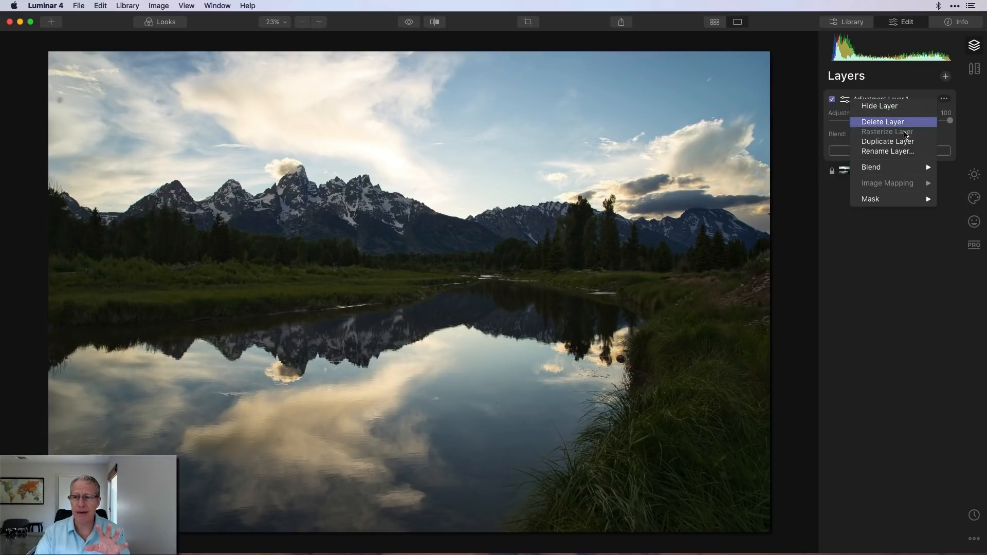
left_click(900, 151)
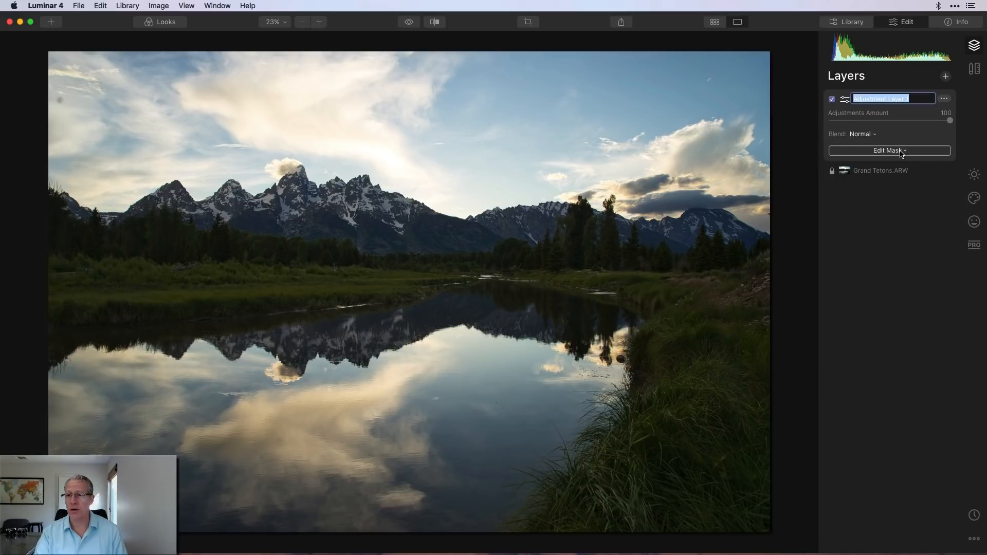
type("Sky ")
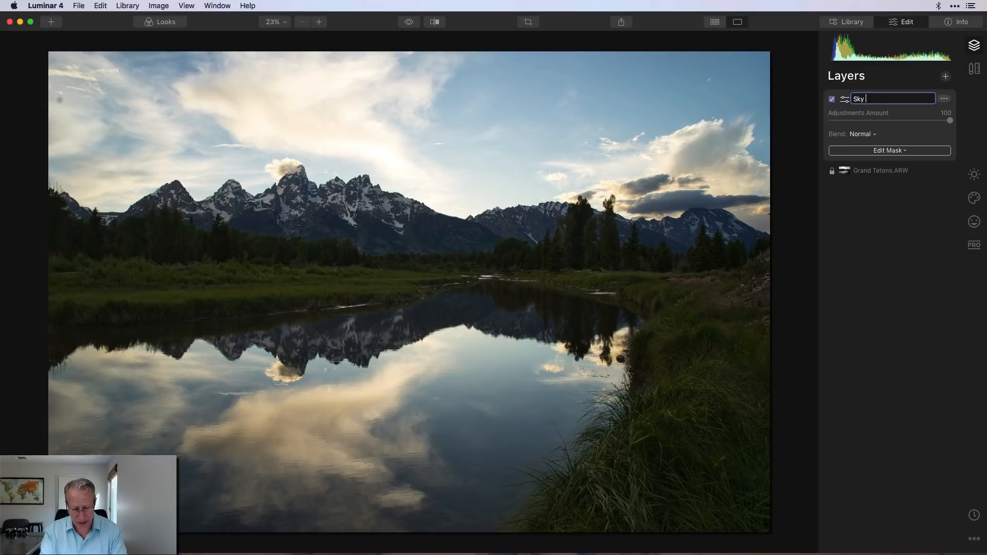
type("and water")
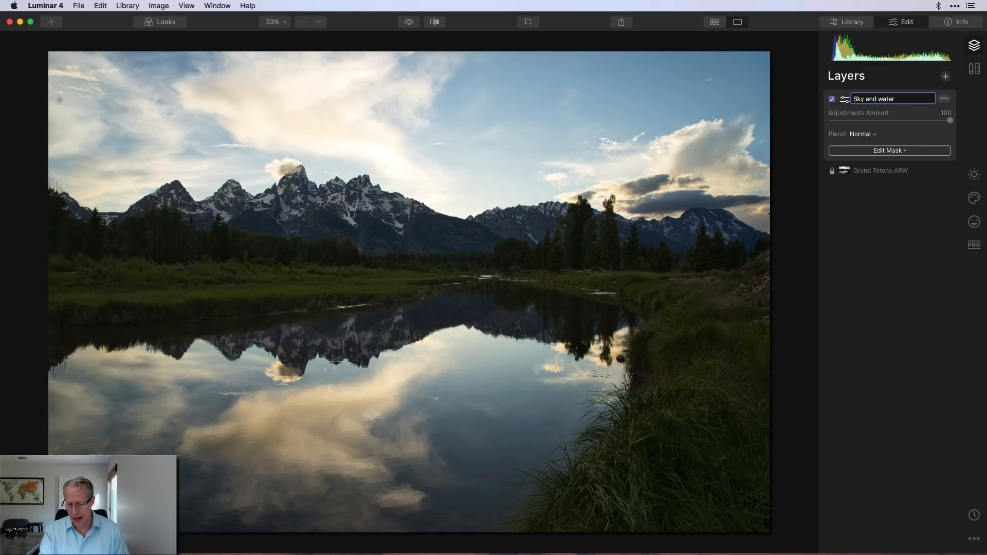
key("Return")
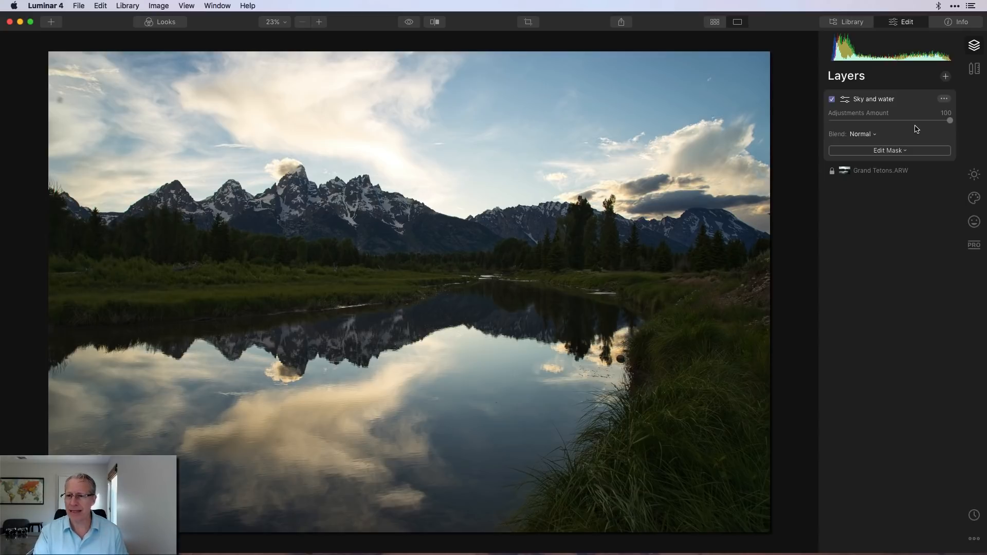
On the Sky and water layer, set Highlights to -51 and the AI Structure amount to -30.
left_click(973, 176)
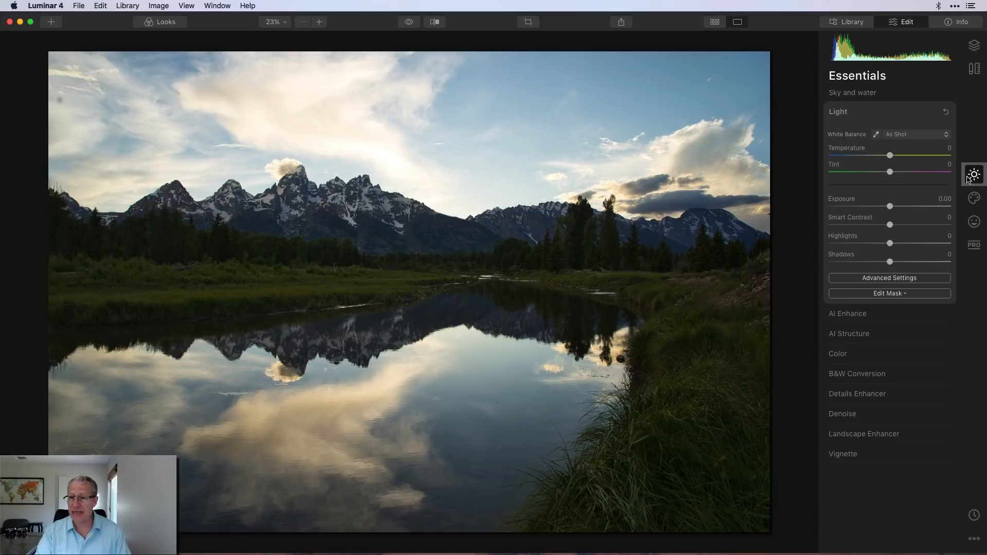
left_click_drag(890, 244, 857, 244)
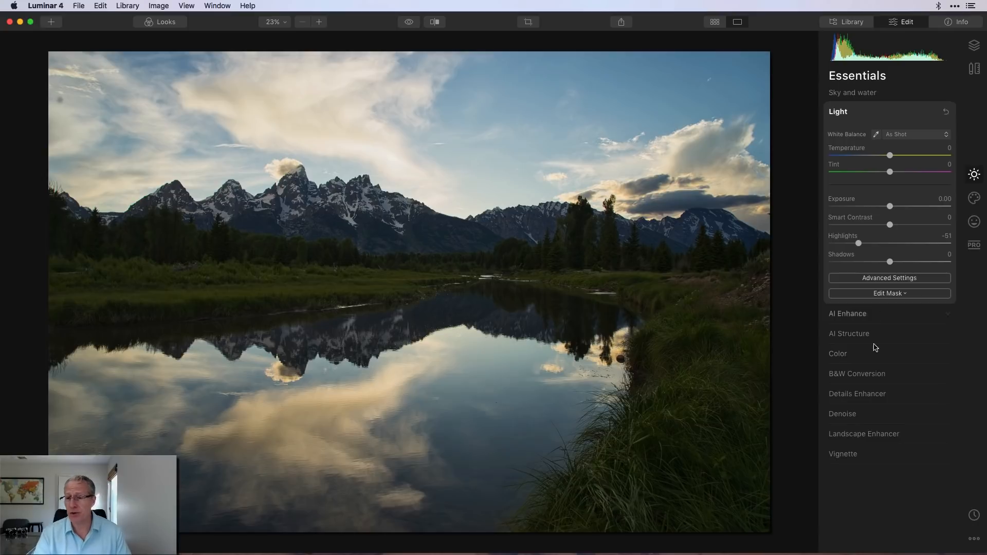
left_click(868, 314)
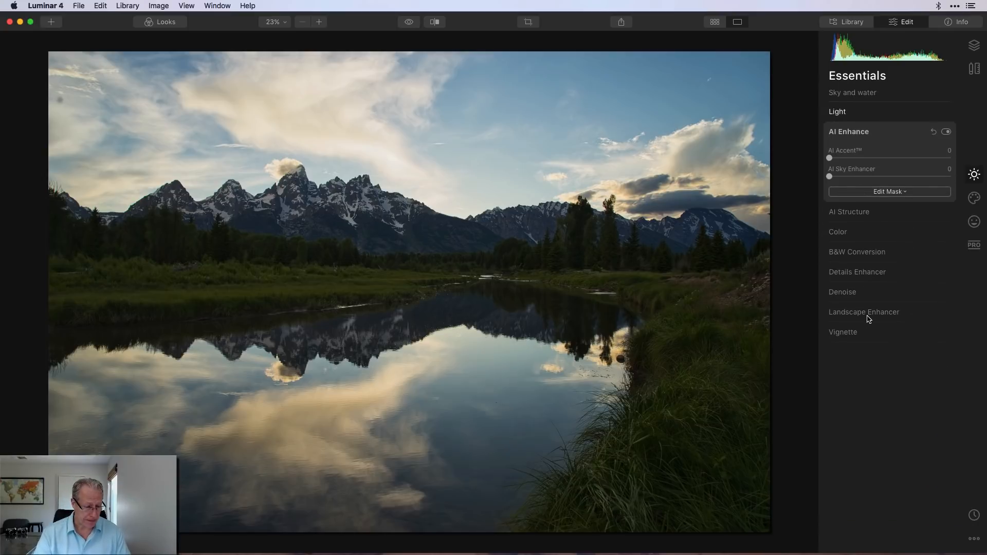
left_click(866, 212)
left_click_drag(888, 179, 870, 179)
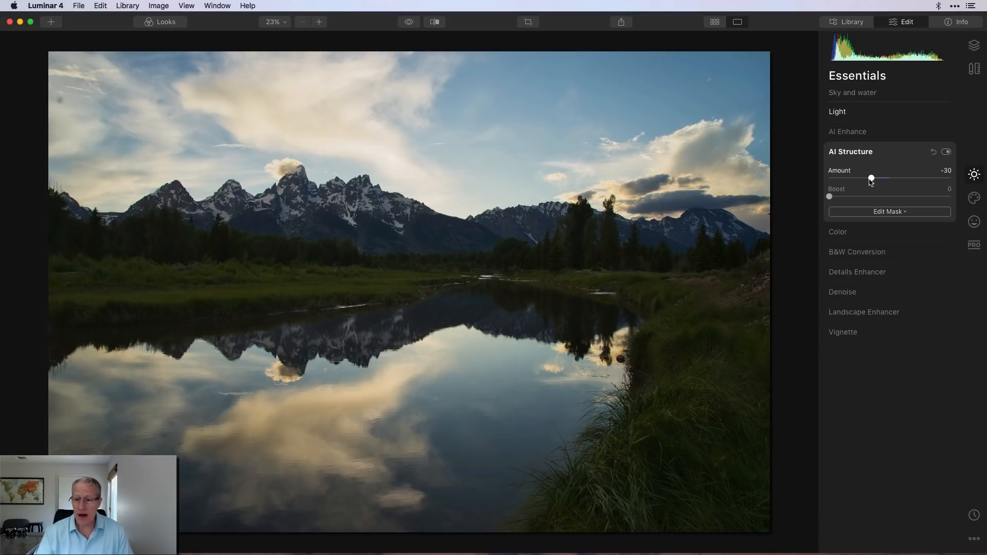
In the layer's Color filter, set overall Saturation to 5 and Vibrance to 25, with orange saturation at 16 and yellow saturation at 12.
left_click(838, 231)
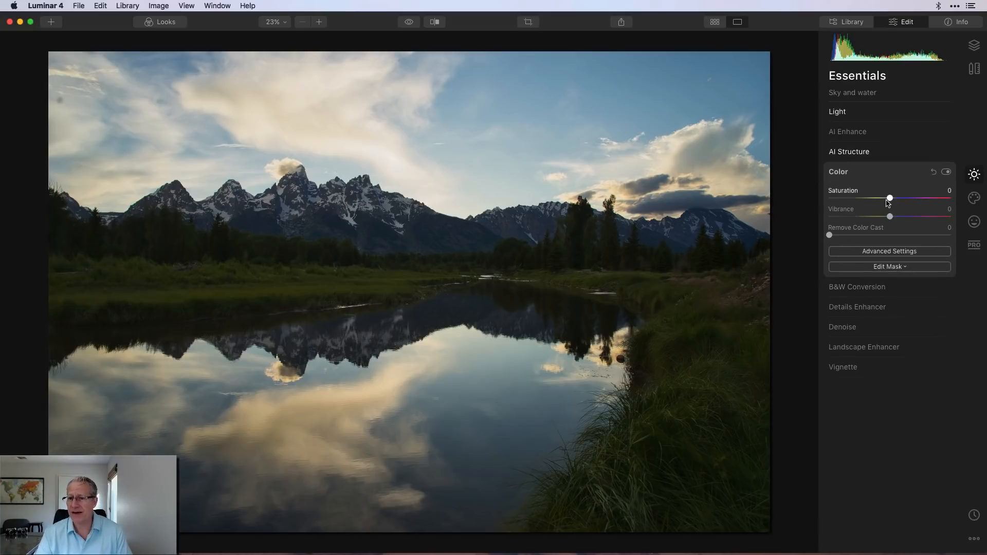
left_click_drag(888, 203, 907, 218)
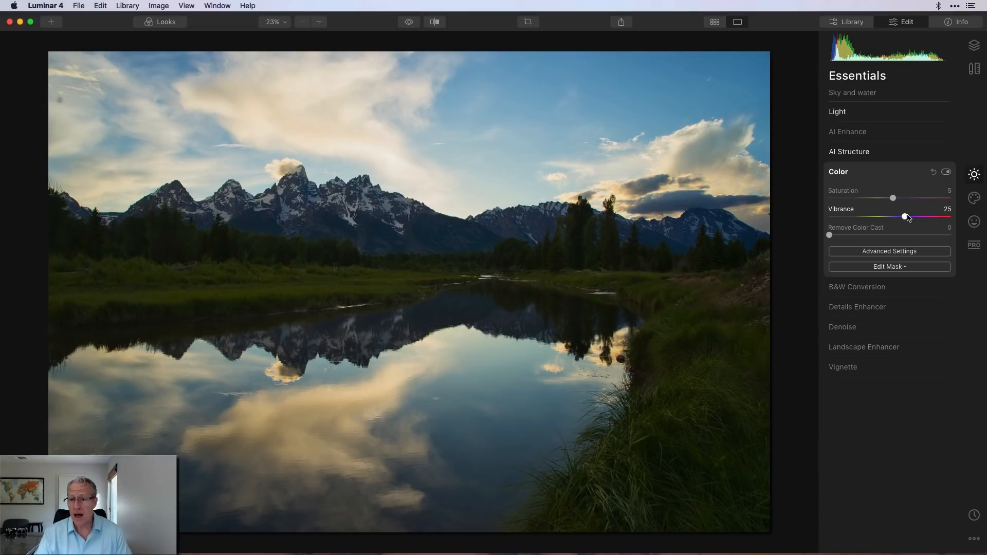
left_click(890, 254)
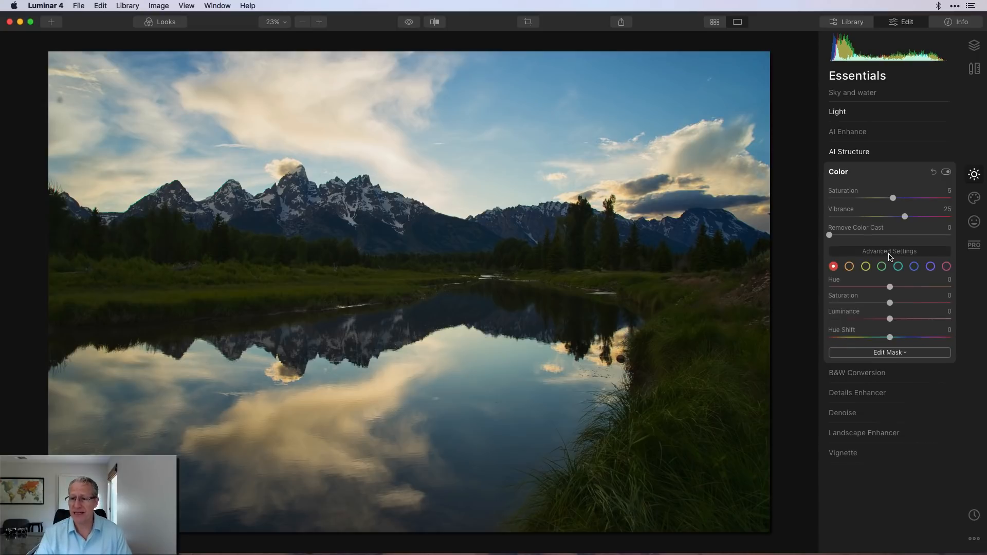
left_click(849, 267)
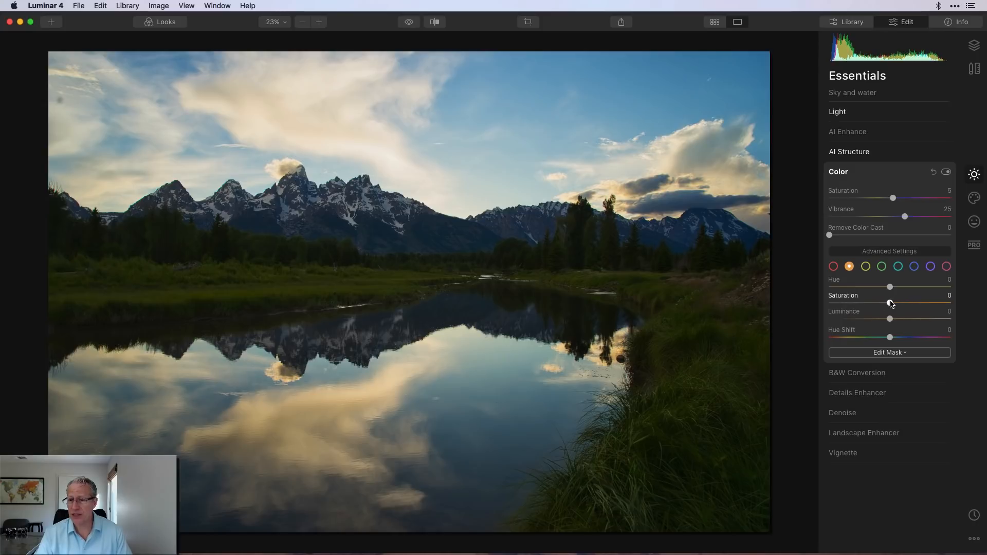
left_click_drag(890, 303, 901, 304)
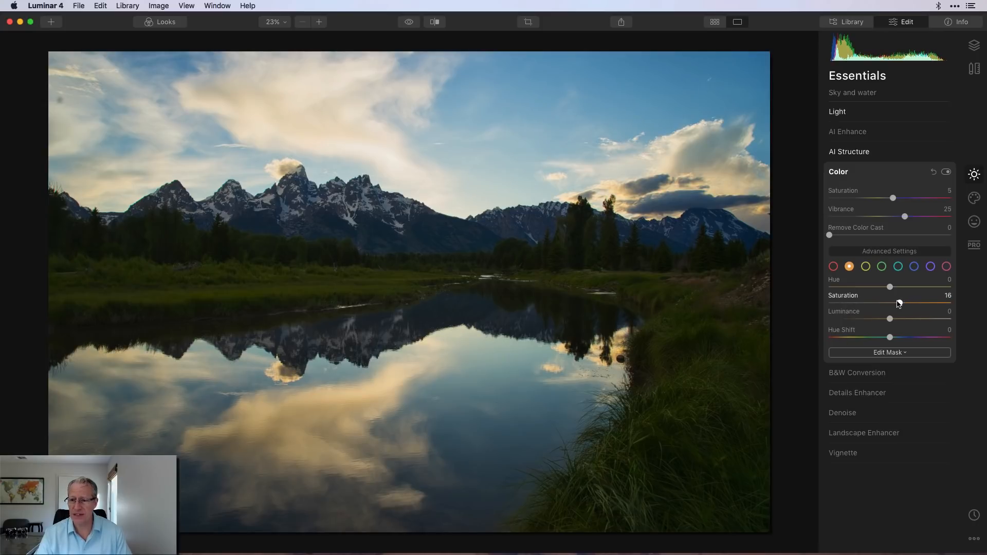
left_click(865, 266)
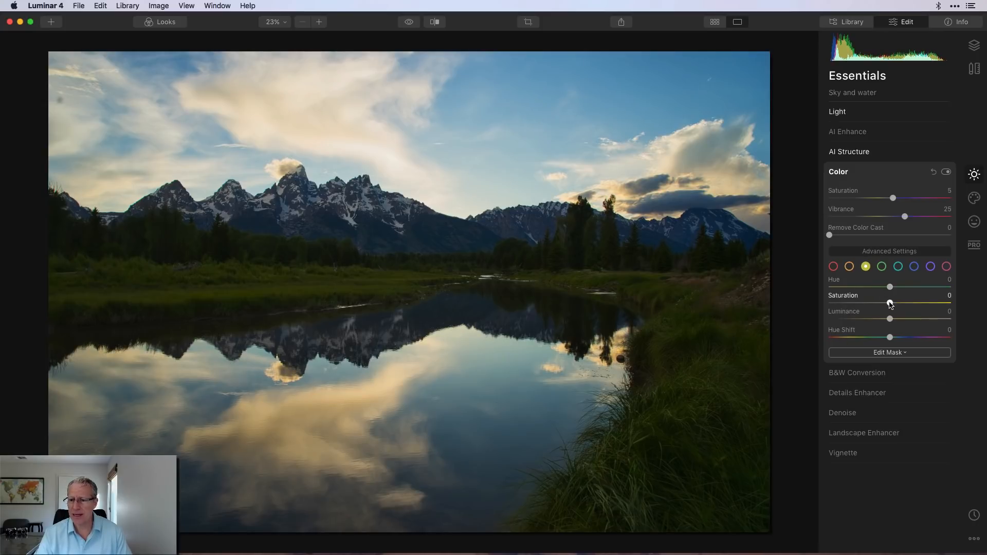
left_click_drag(890, 302, 898, 304)
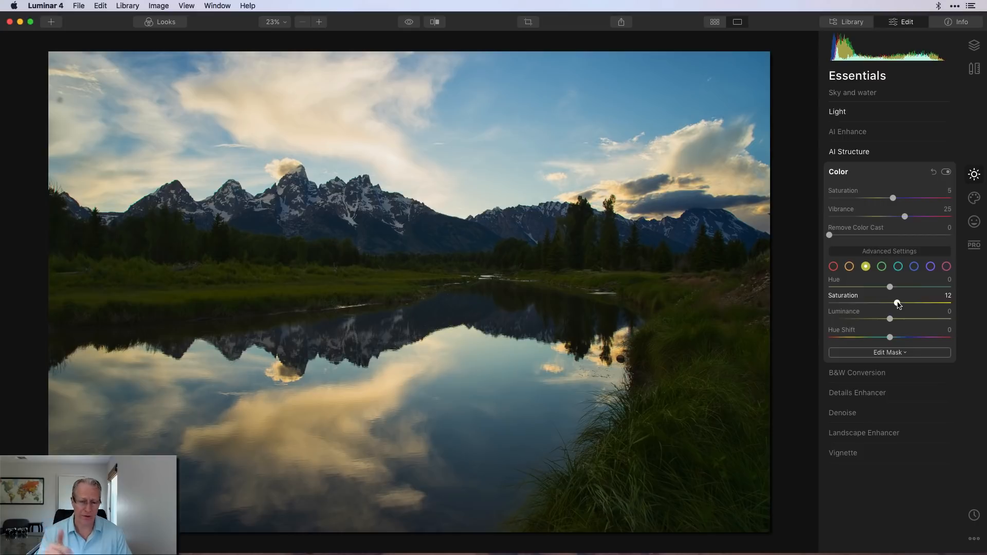
Set the blue channel's Saturation to 36 and Luminance to -35 in the layer's Color filter.
left_click(914, 267)
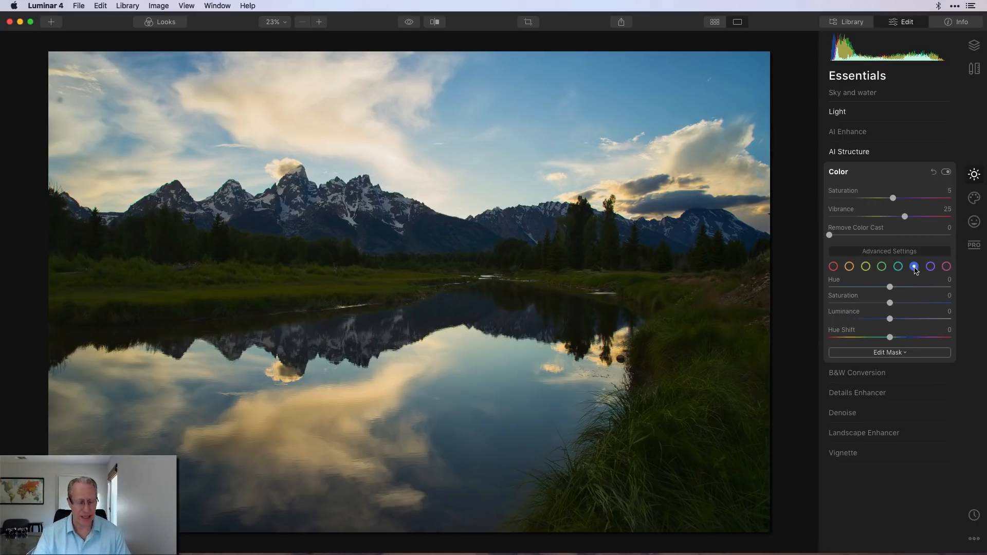
left_click_drag(890, 303, 915, 304)
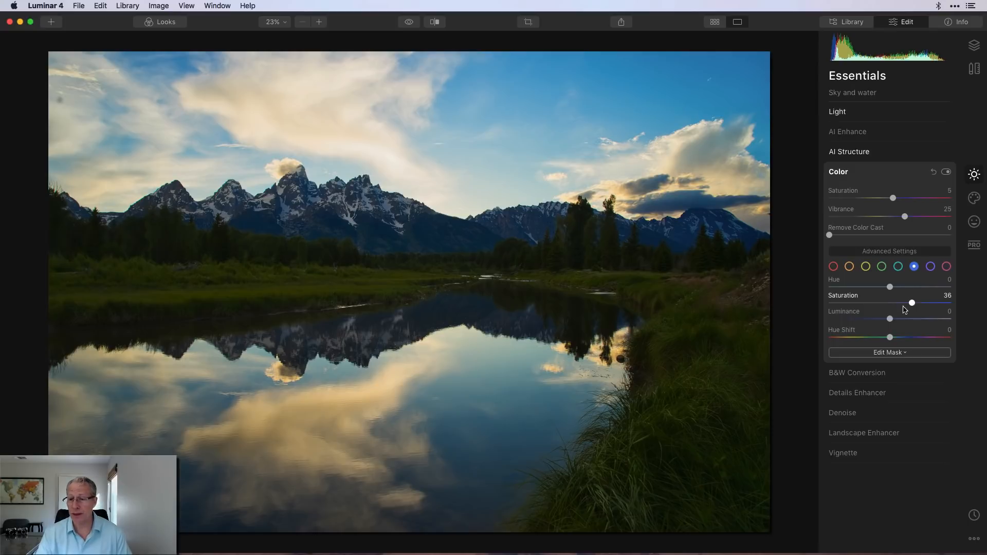
left_click_drag(890, 318, 873, 320)
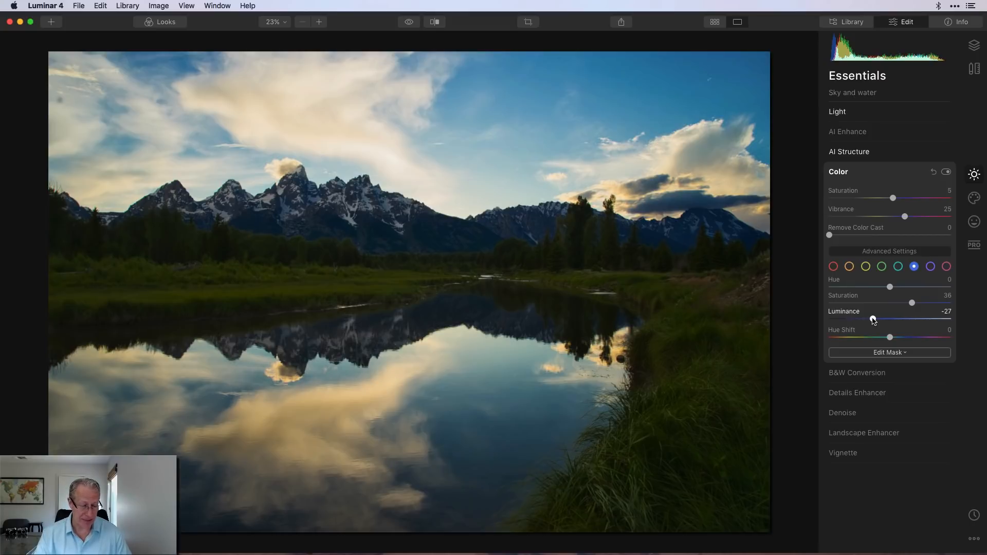
left_click_drag(873, 320, 868, 320)
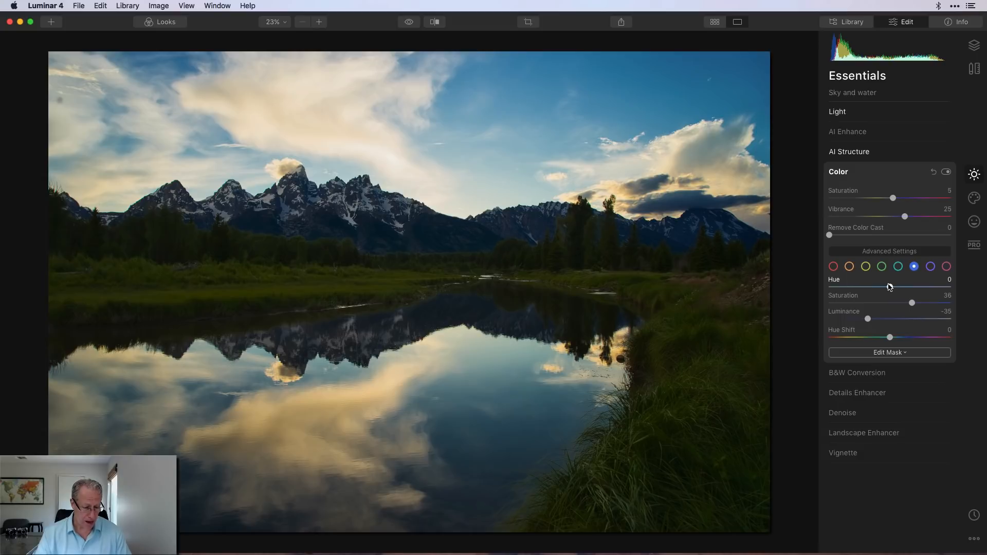
Set Golden Hour to 14 in the Landscape Enhancer of the Sky and water layer.
left_click(856, 433)
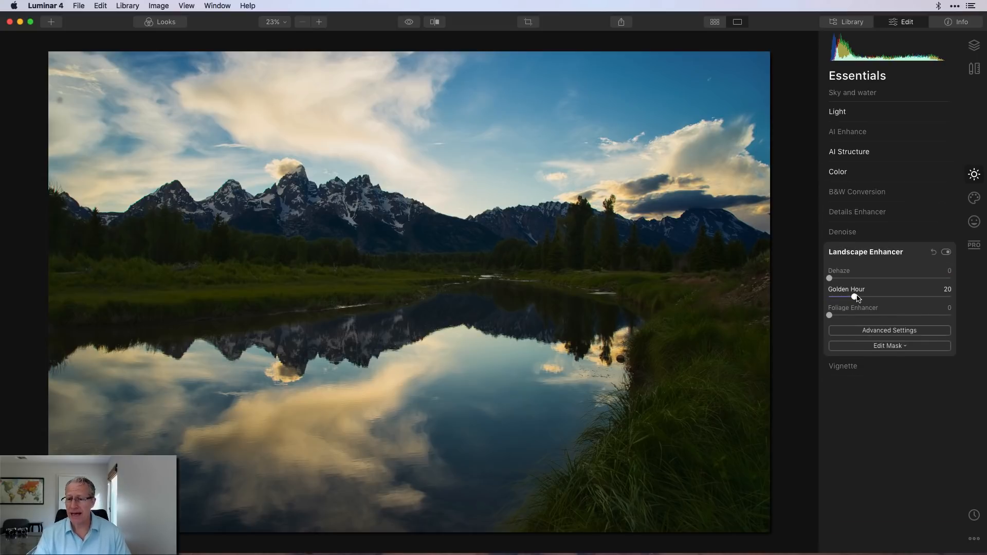
left_click_drag(829, 297, 849, 297)
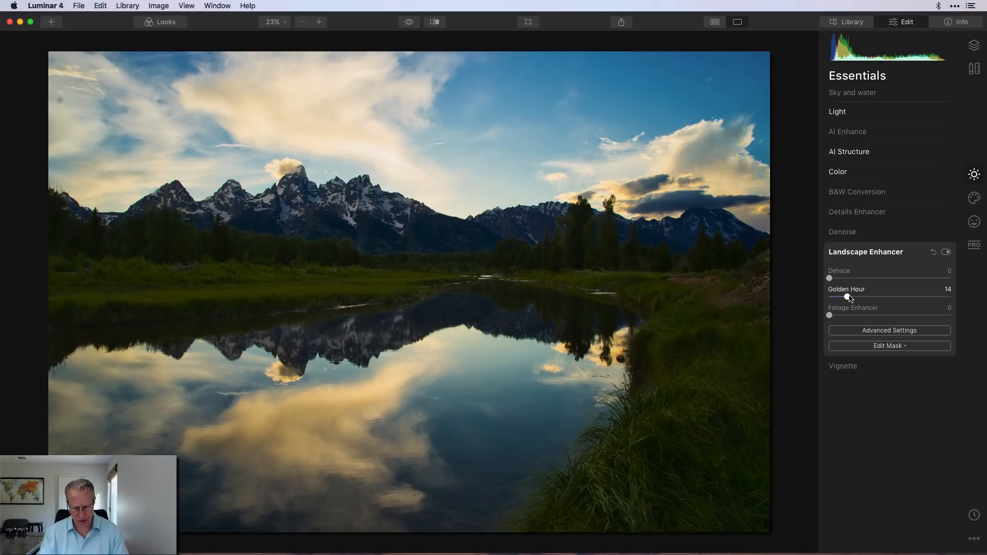
Apply a luminosity mask to the Sky and water layer.
left_click(974, 45)
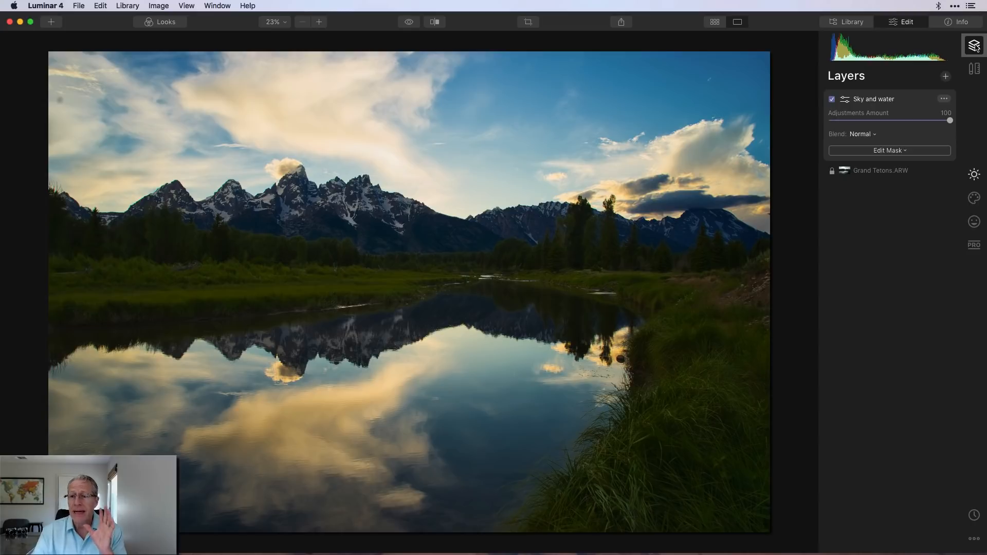
left_click(891, 152)
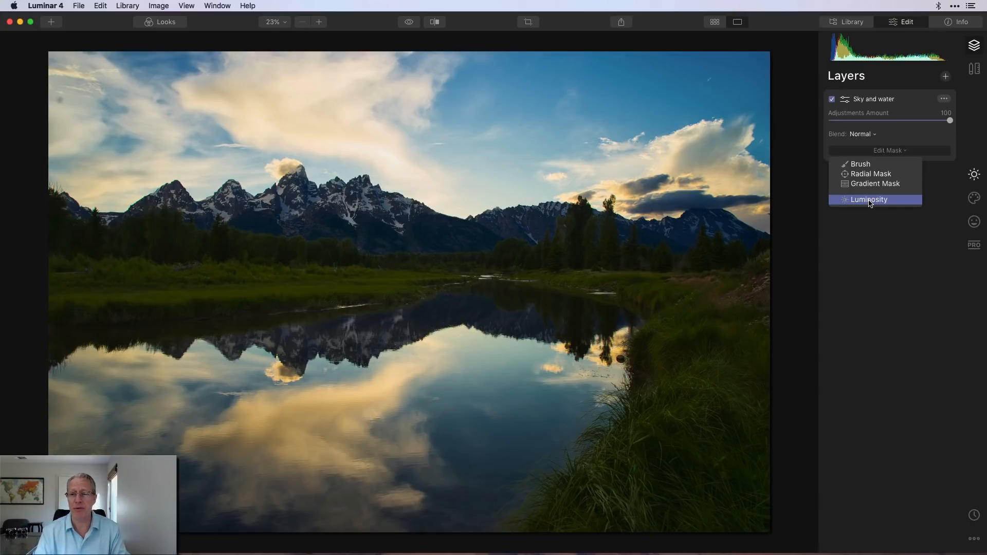
left_click(869, 203)
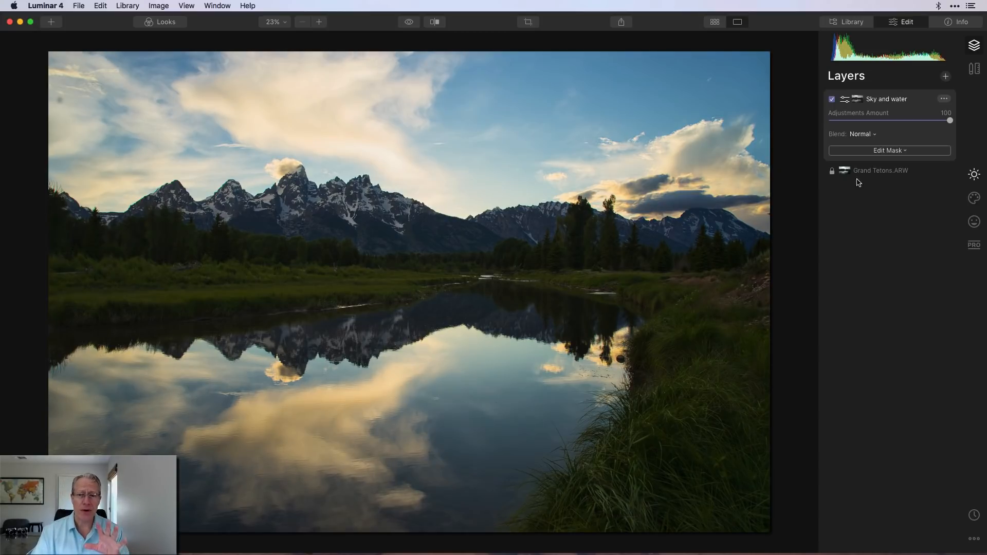
Brush the Sky and water layer's mask off the trees, meadow and grassy bank, erasing at size 100 with 100% softness and opacity.
left_click(871, 153)
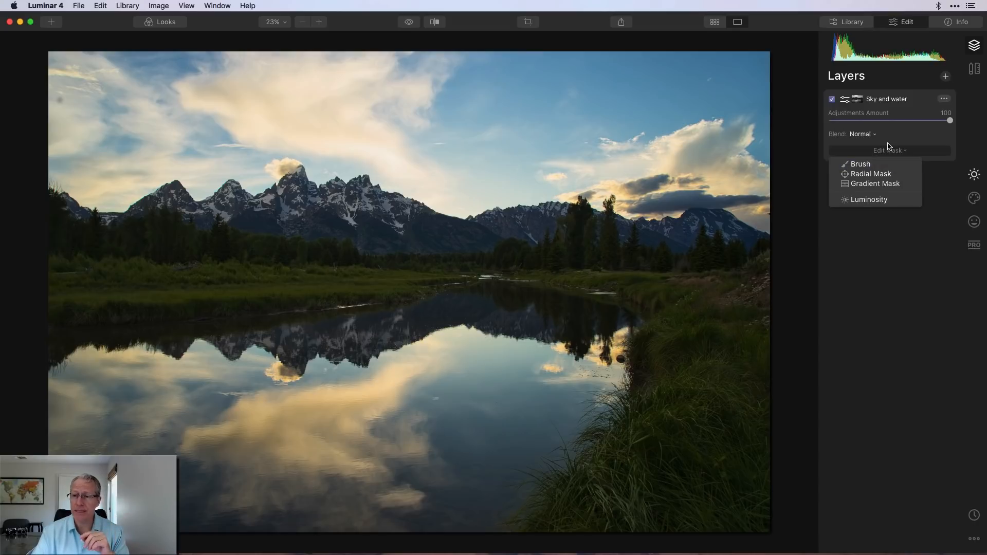
left_click(867, 167)
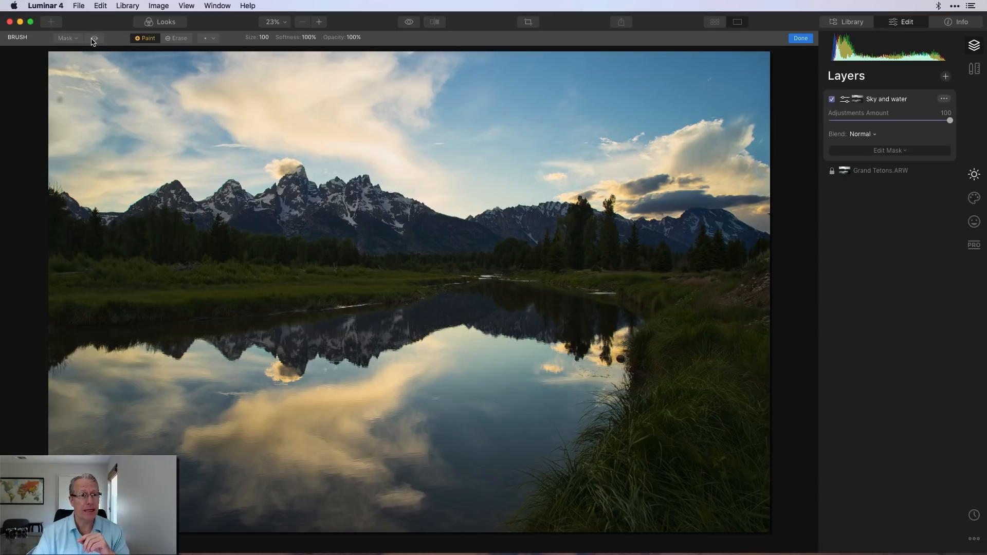
left_click(96, 40)
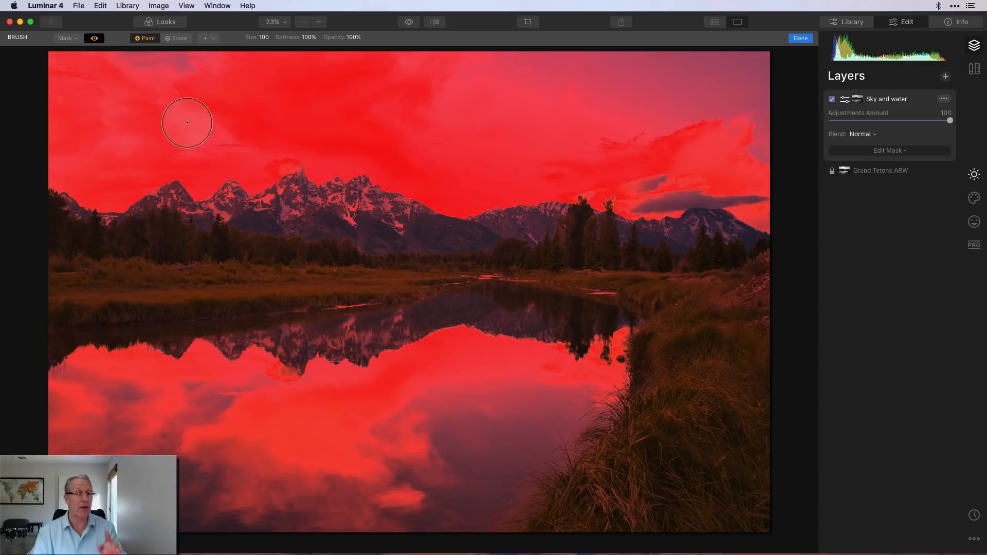
left_click(176, 38)
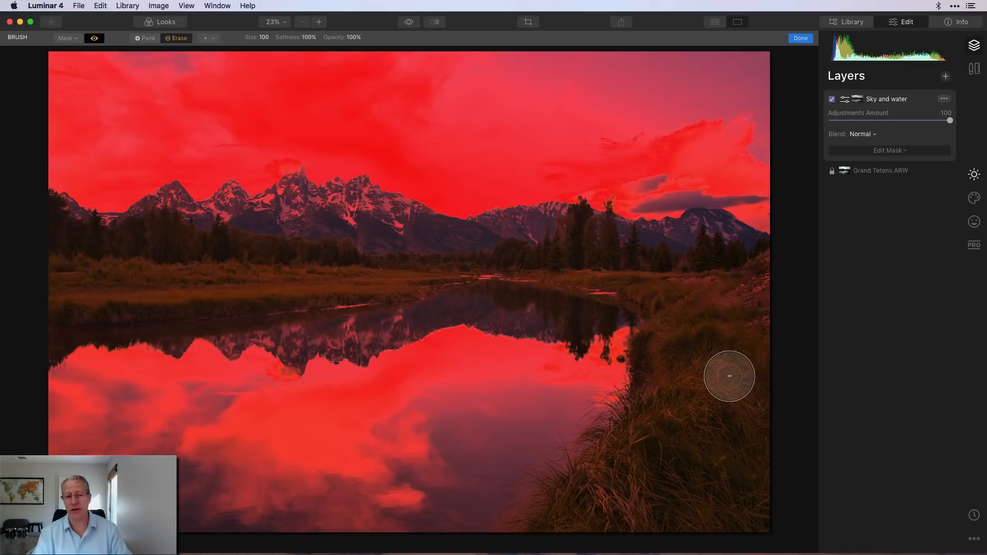
mouse_move(146, 253)
left_mouse_down()
mouse_move(178, 249)
mouse_move(93, 255)
mouse_move(56, 231)
mouse_move(80, 308)
mouse_move(42, 324)
mouse_move(133, 297)
mouse_move(233, 283)
mouse_move(215, 246)
mouse_move(287, 280)
mouse_move(376, 265)
mouse_move(285, 264)
mouse_move(316, 275)
mouse_move(459, 277)
mouse_move(537, 269)
mouse_move(610, 225)
mouse_move(585, 277)
mouse_move(586, 315)
mouse_move(602, 278)
mouse_move(712, 270)
mouse_move(746, 318)
mouse_move(748, 421)
mouse_move(754, 311)
mouse_move(677, 348)
mouse_move(666, 332)
mouse_move(624, 443)
mouse_move(539, 538)
mouse_move(658, 436)
mouse_move(711, 334)
mouse_move(709, 459)
mouse_move(754, 395)
mouse_move(770, 496)
mouse_move(728, 518)
mouse_move(695, 477)
mouse_move(771, 445)
mouse_move(721, 500)
mouse_move(626, 530)
left_mouse_up()
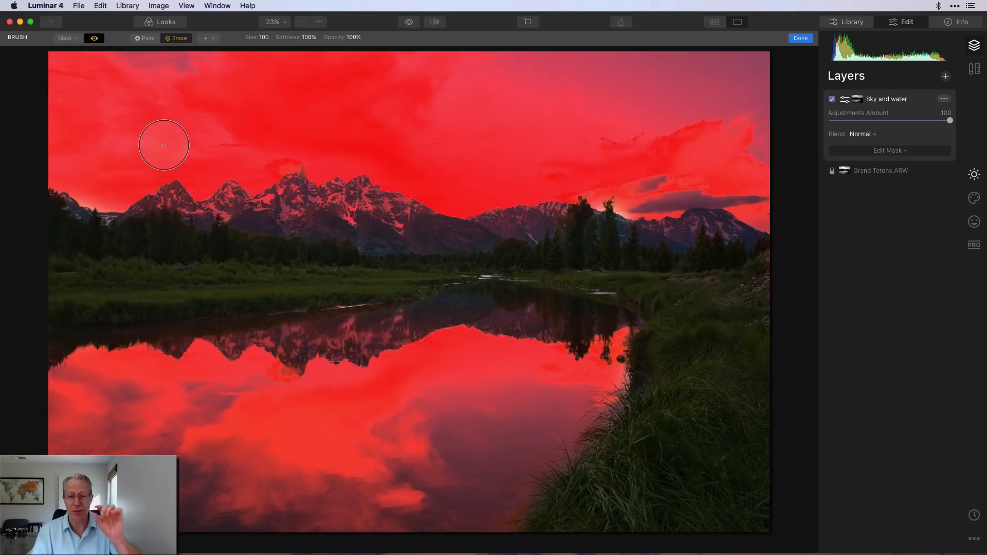
left_click(94, 38)
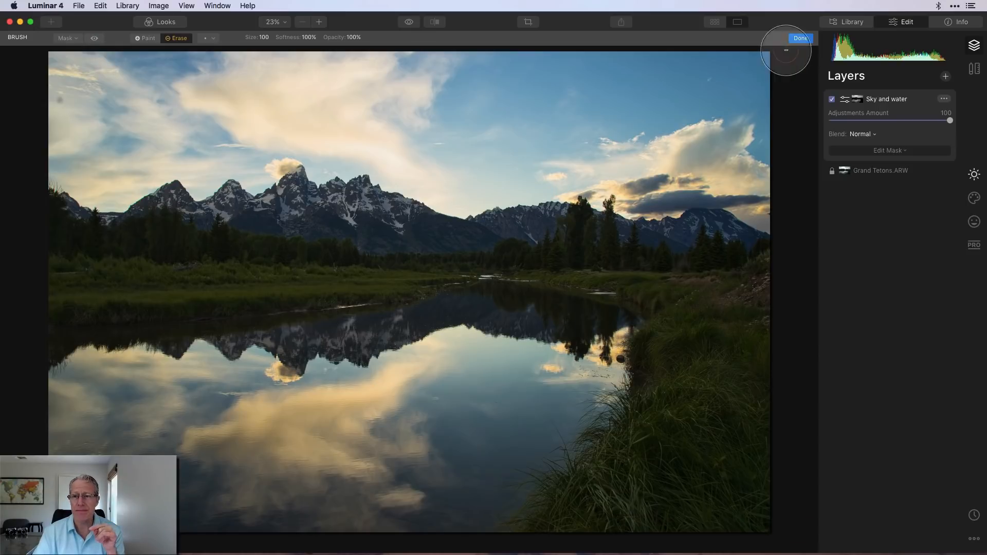
left_click(800, 39)
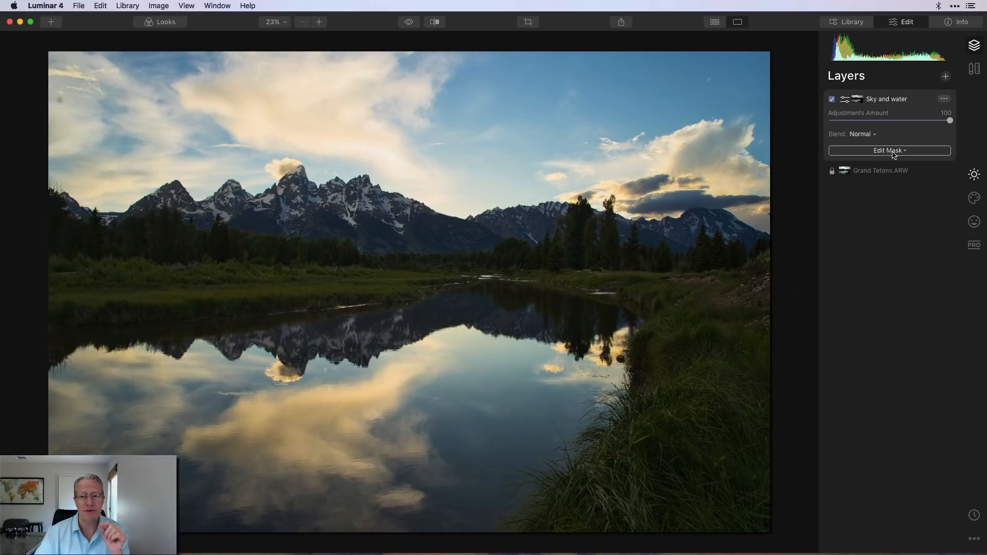
Add a new adjustment layer above the Sky and water layer and show its Essentials filters.
left_click(946, 76)
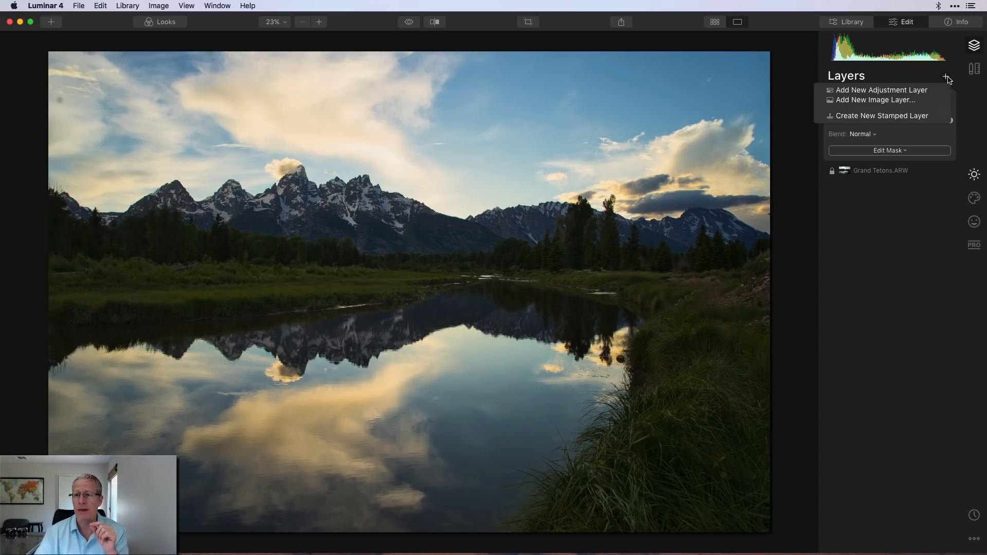
left_click(904, 91)
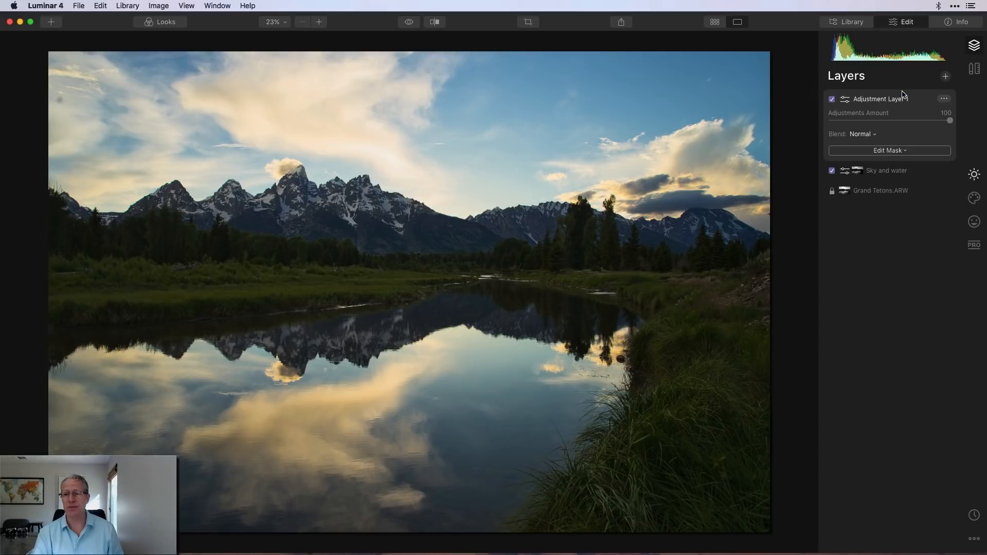
left_click(971, 178)
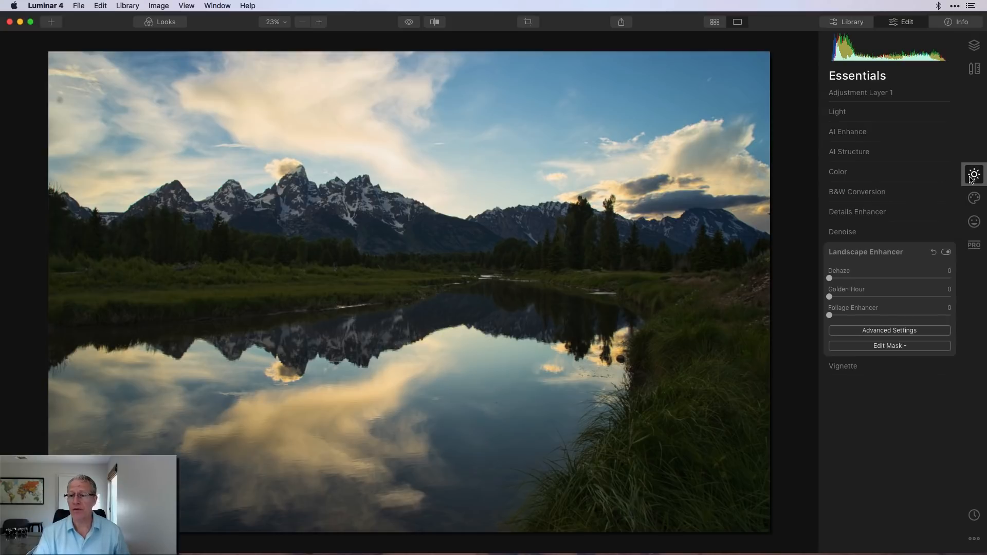
On the new adjustment layer, set AI Accent to 58 and the AI Structure amount to 55.
left_click(870, 118)
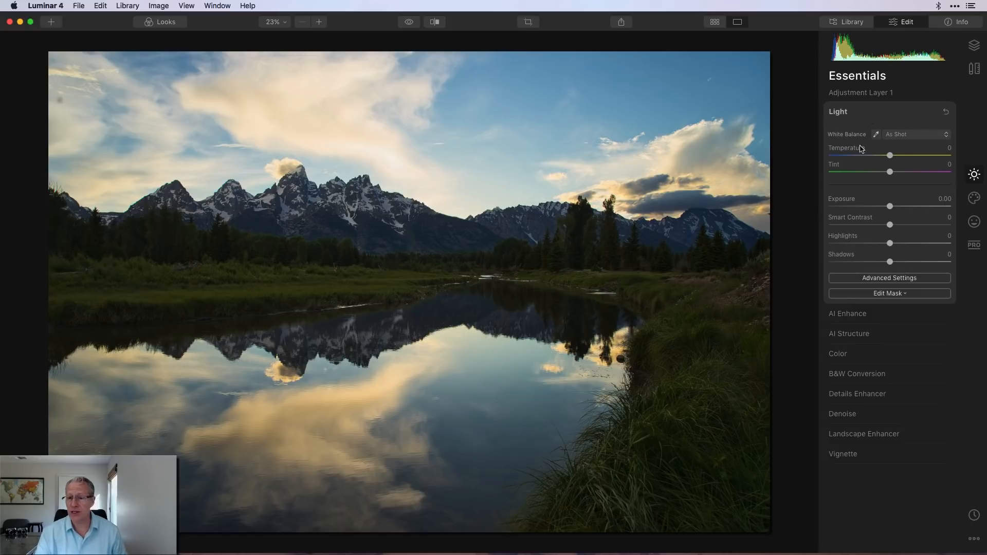
left_click(849, 314)
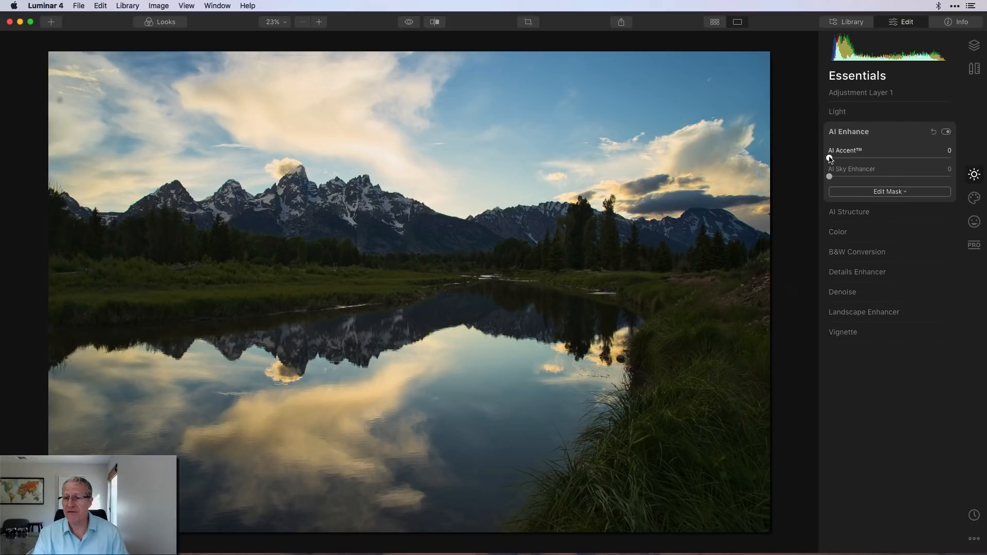
left_click_drag(829, 158, 904, 167)
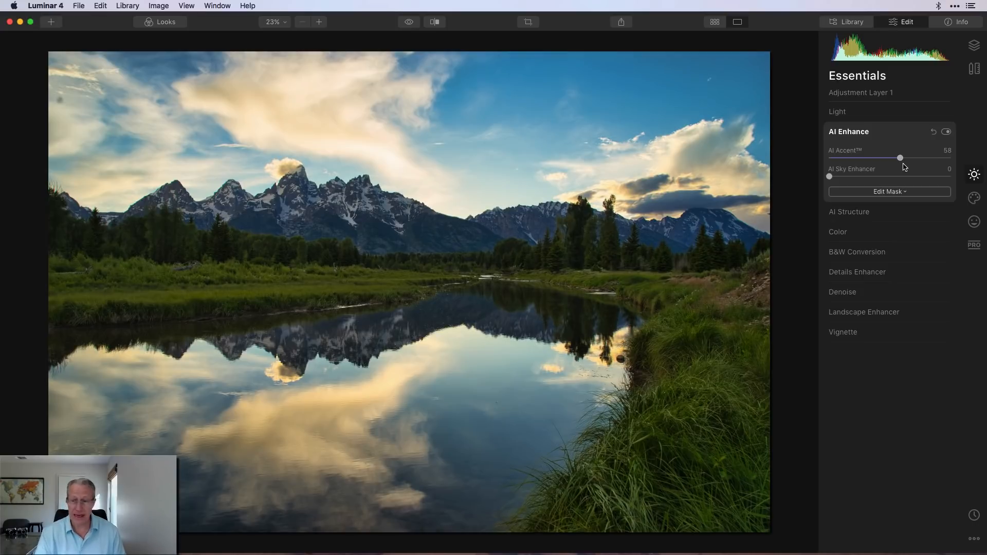
left_click(849, 212)
left_click_drag(891, 179, 928, 182)
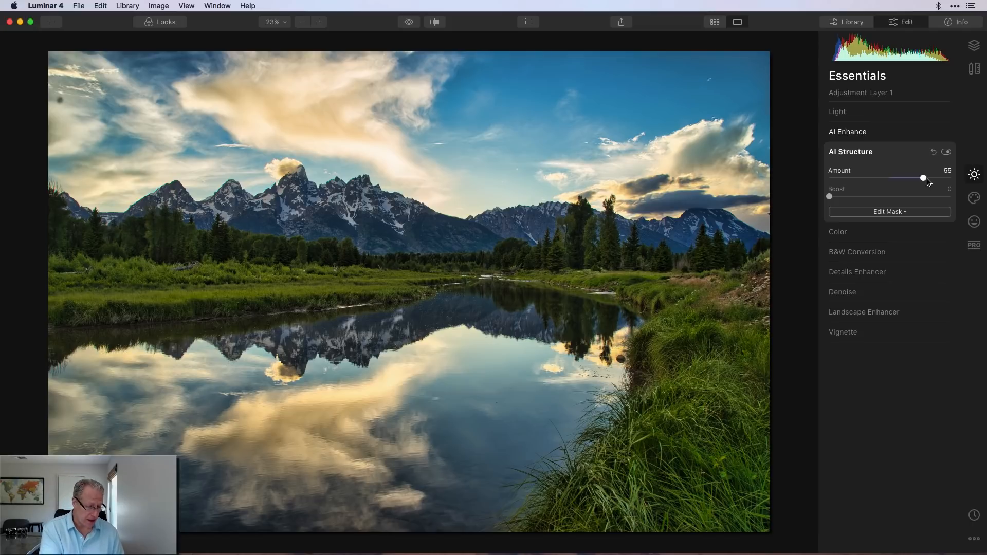
Set the green channel's Hue to 64, Saturation to -15 and Luminance to -26 in the Color filter, comparing with the filter off.
left_click(860, 235)
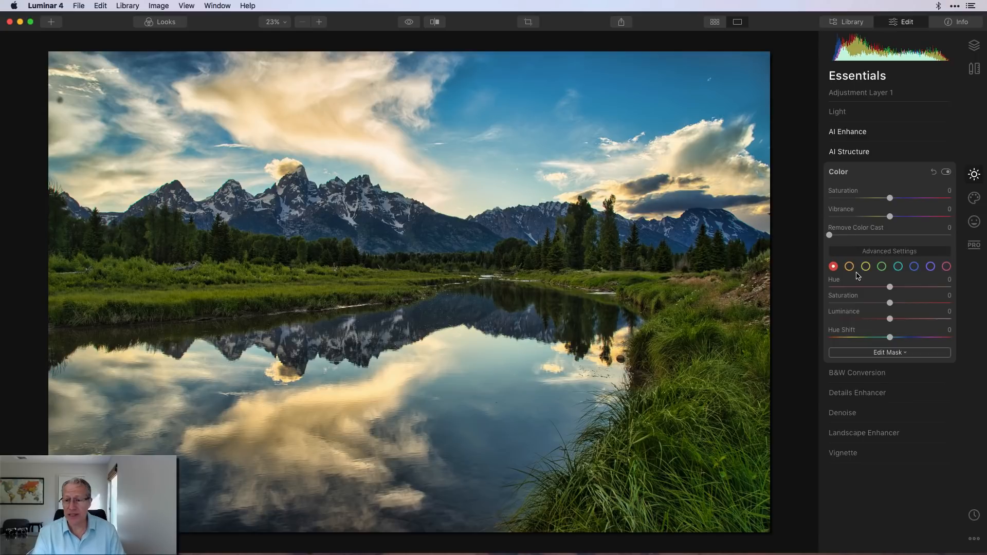
left_click(881, 266)
left_click_drag(889, 288, 929, 287)
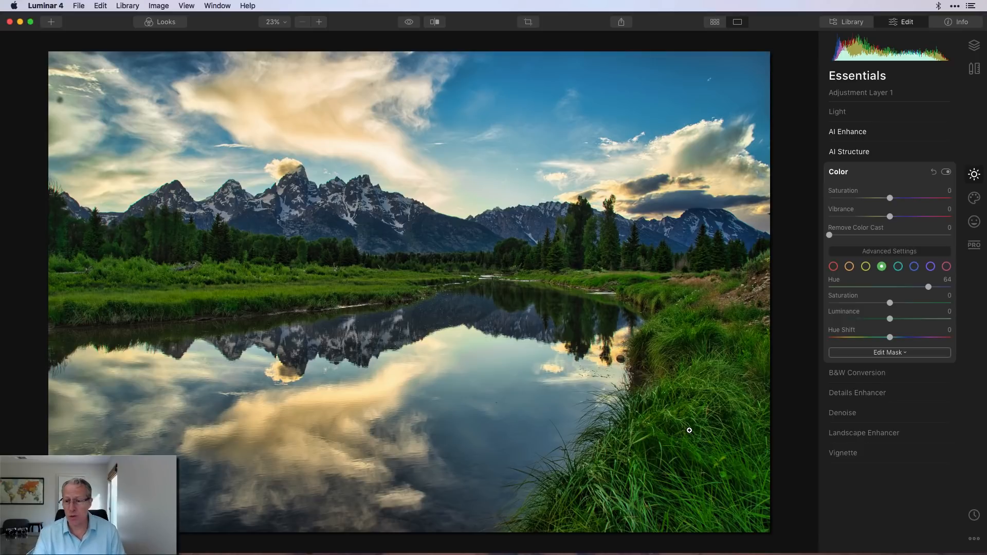
left_click_drag(890, 303, 880, 304)
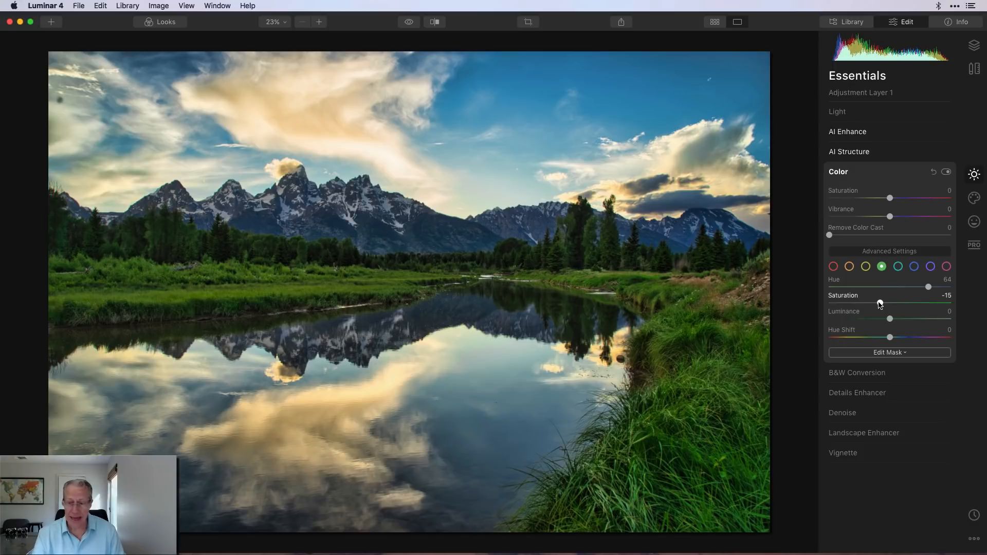
left_click_drag(871, 319, 873, 320)
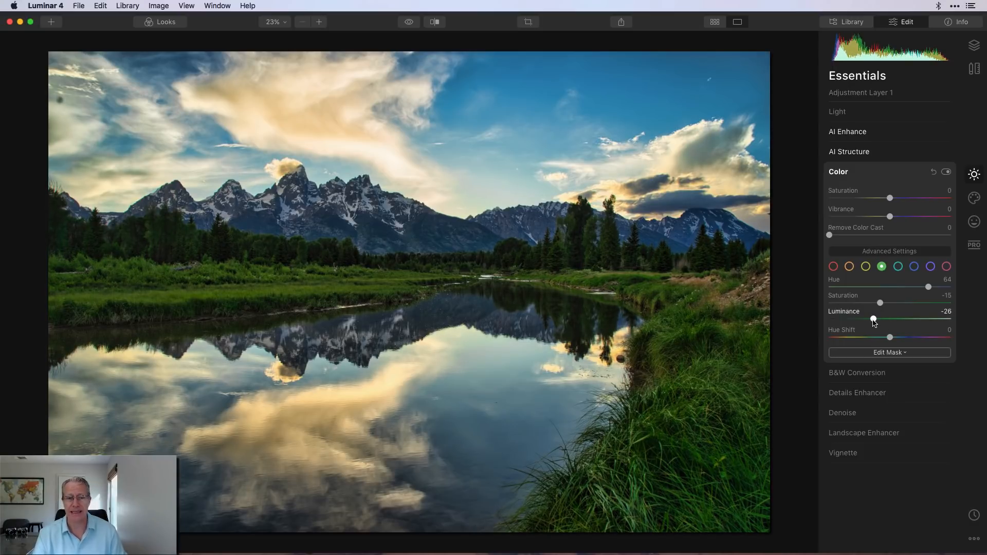
left_click(946, 172)
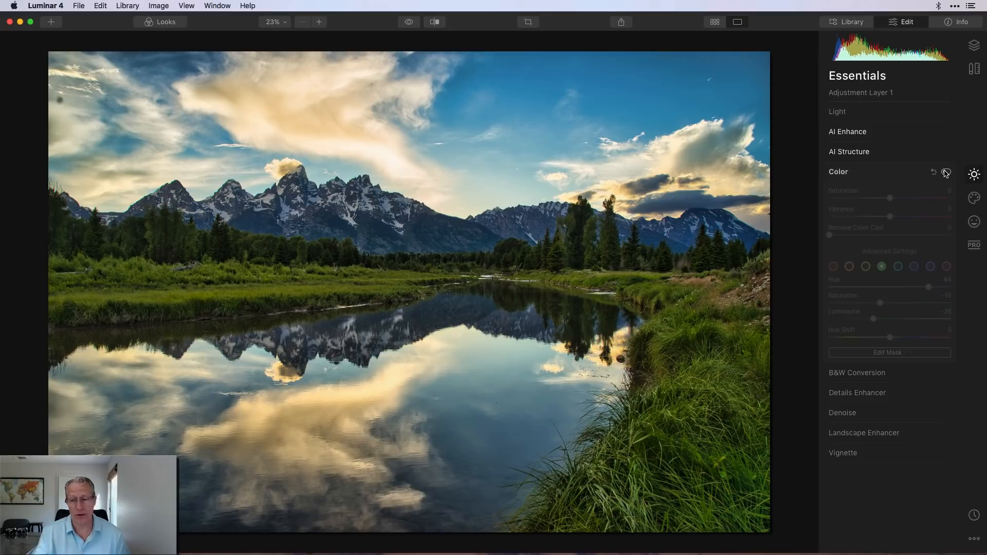
left_click(945, 172)
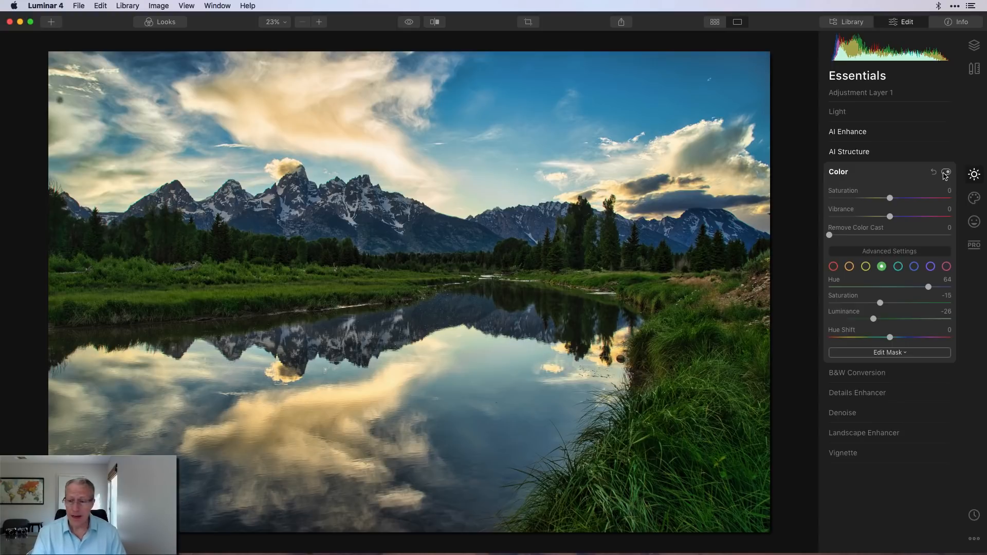
Set the blue channel's Saturation to -38 in the Color filter and compare the photo with the filter off and on.
left_click(913, 267)
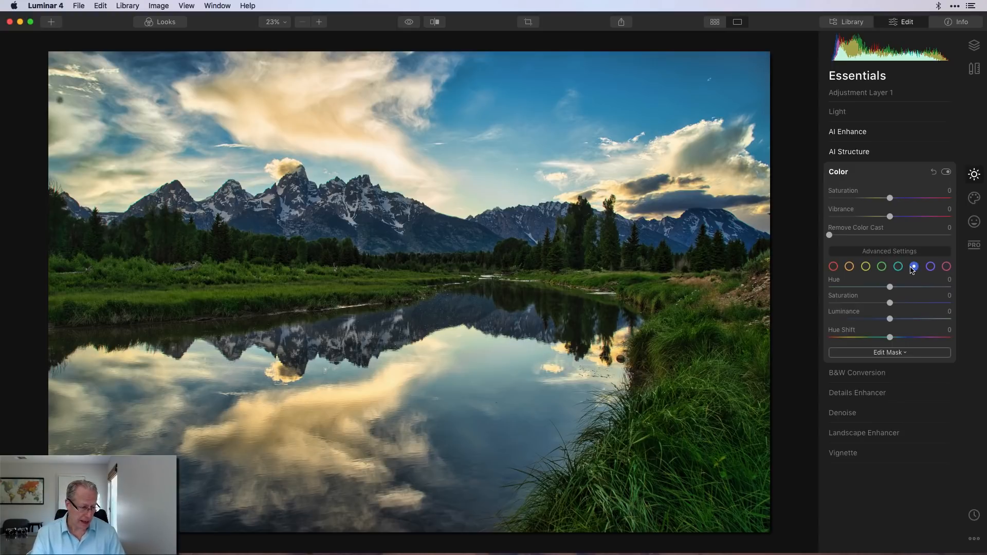
left_click_drag(890, 303, 866, 303)
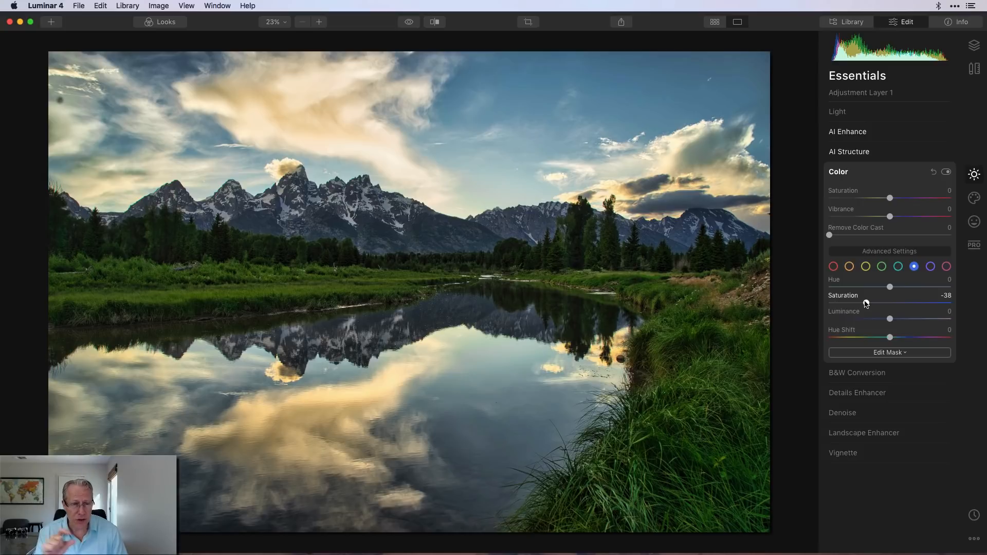
left_click(946, 172)
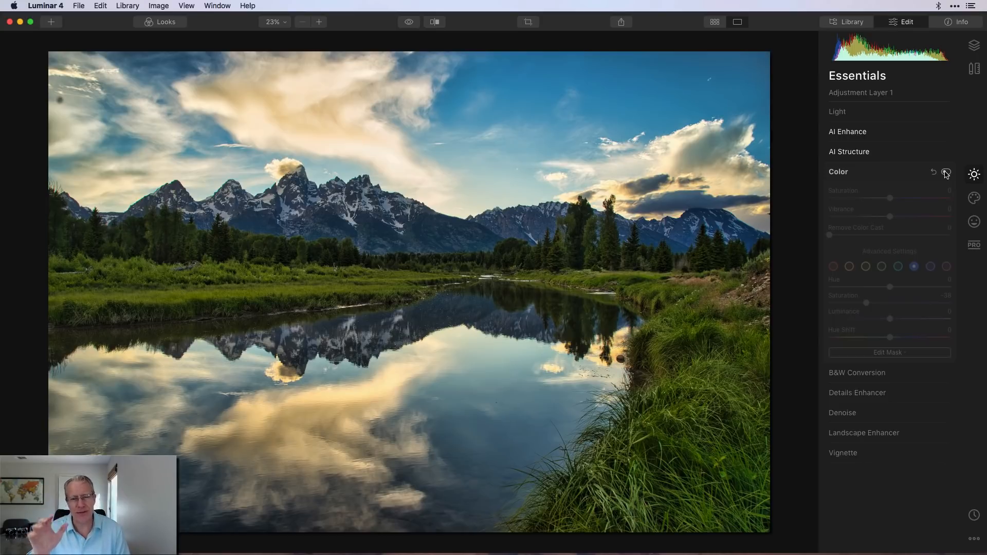
left_click(946, 172)
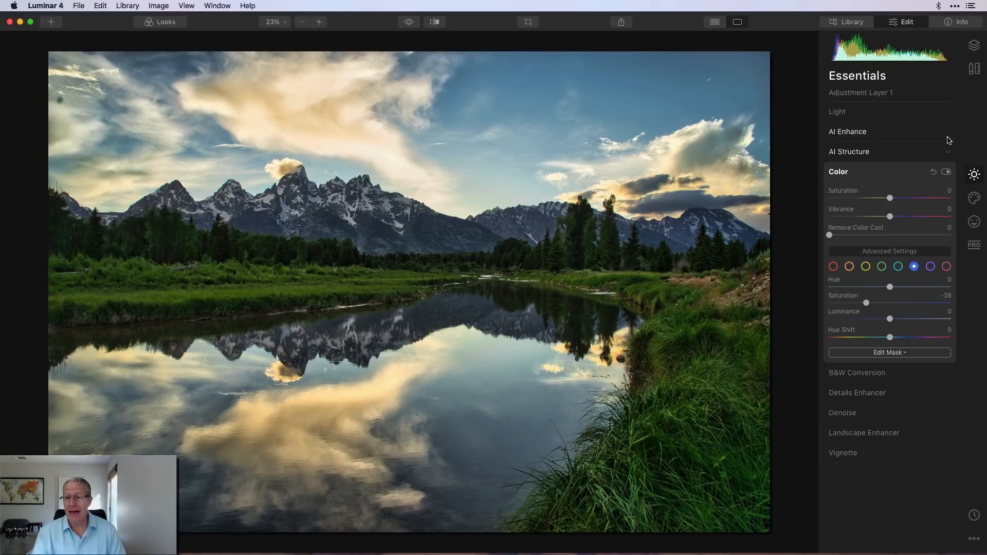
Apply a luminosity mask to Adjustment Layer 1.
left_click(974, 52)
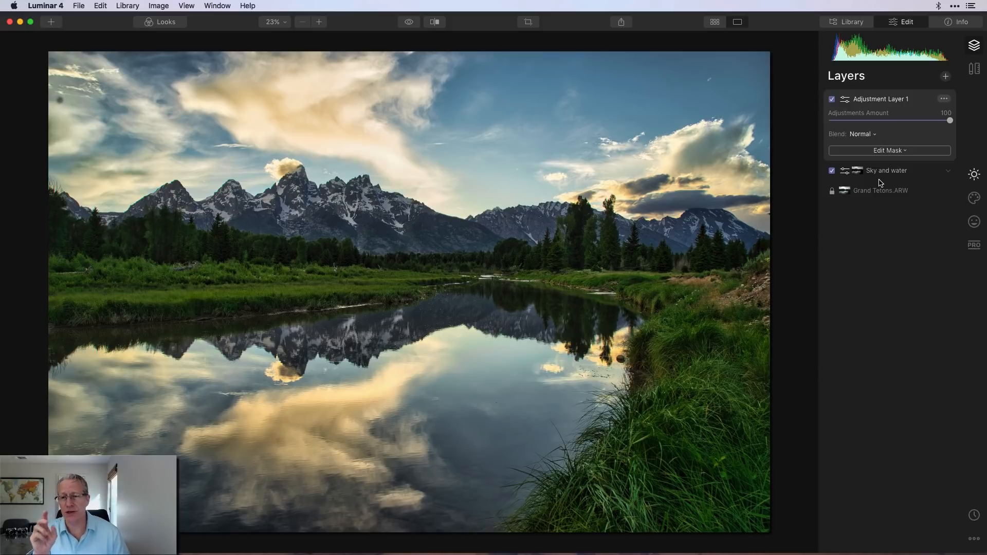
left_click(886, 151)
left_click(876, 223)
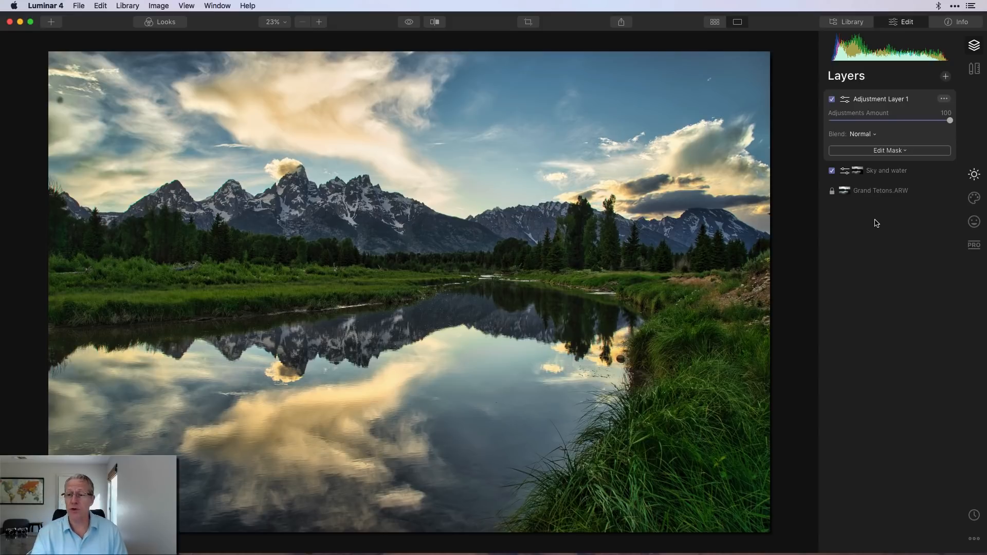
left_click(892, 176)
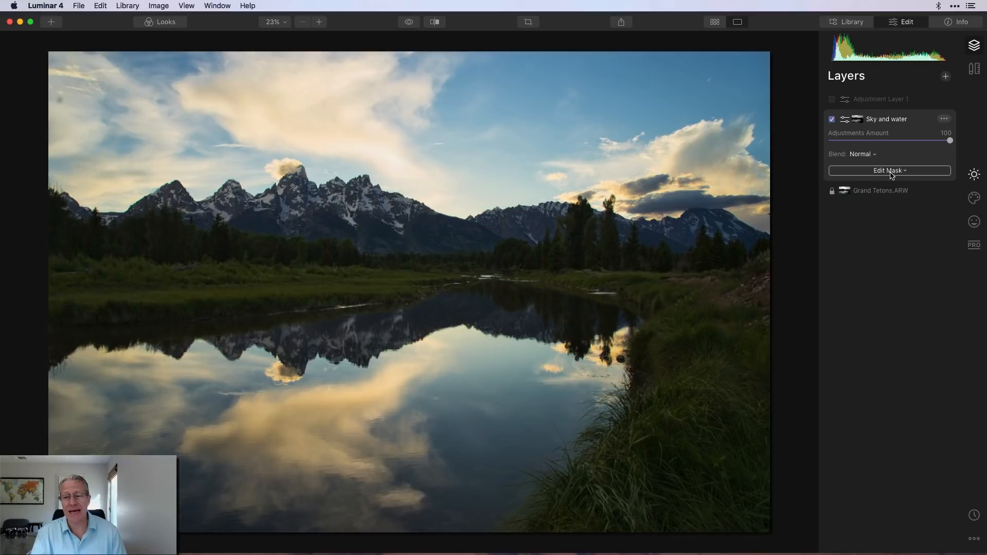
left_click(878, 100)
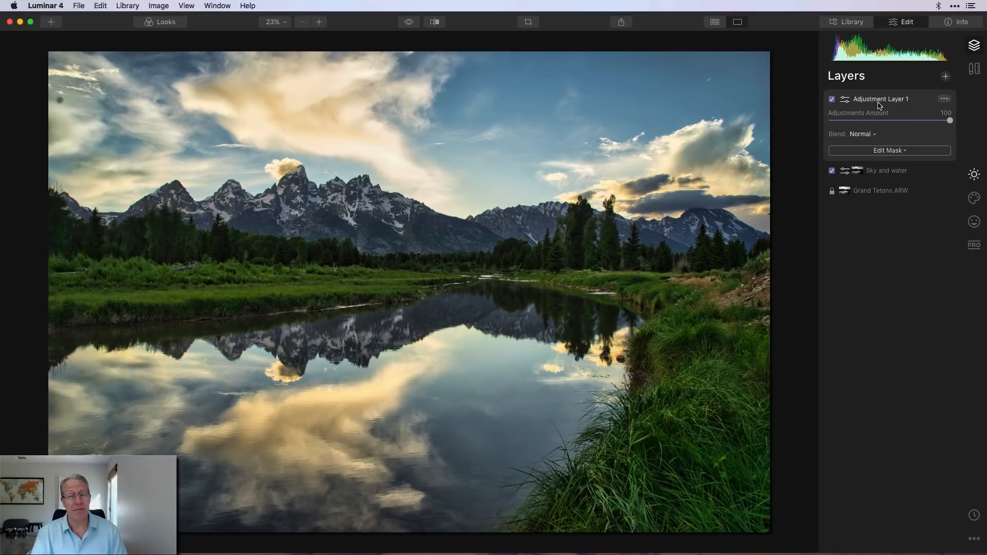
left_click(882, 153)
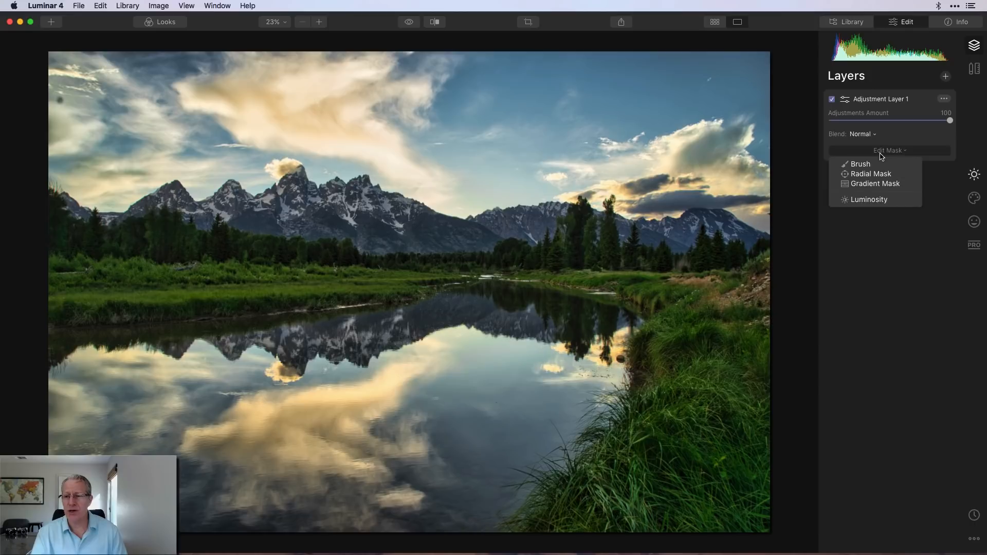
left_click(870, 201)
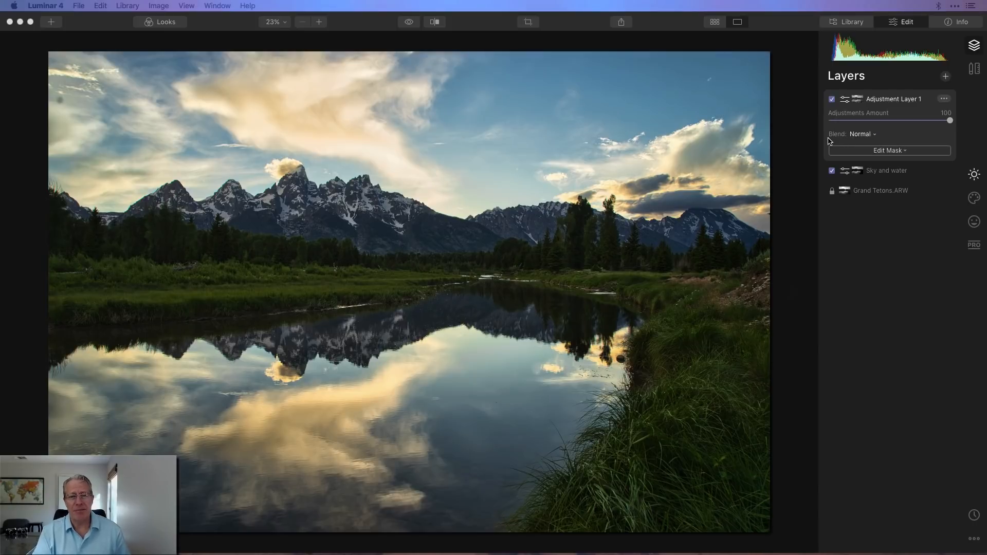
Examine the luminosity mask of Adjustment Layer 1 as a red overlay on the photo.
left_click(880, 154)
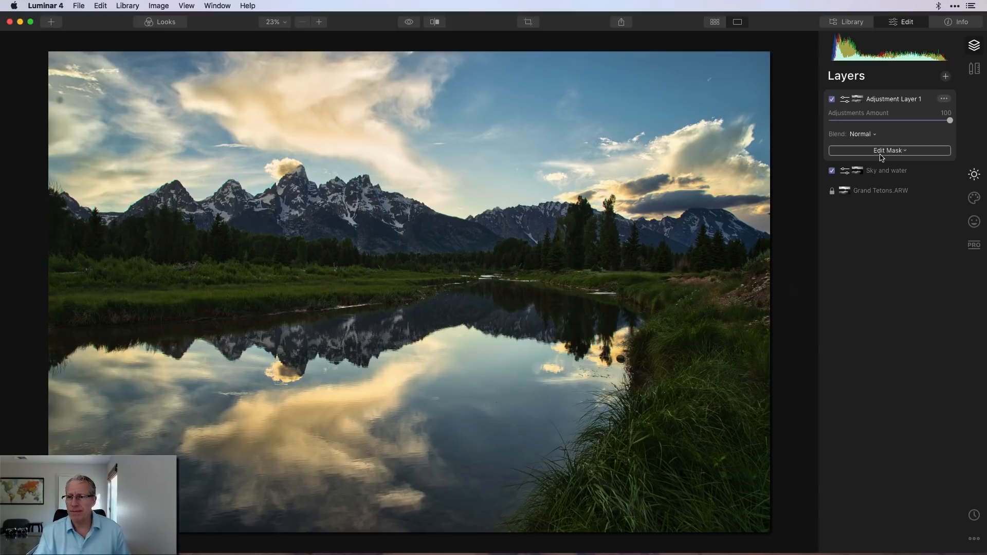
left_click(881, 152)
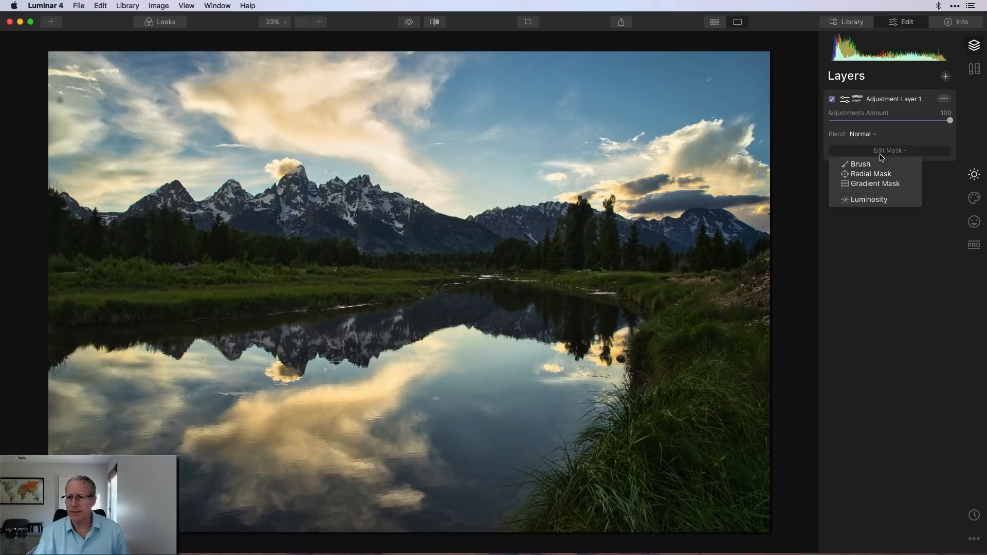
left_click(94, 39)
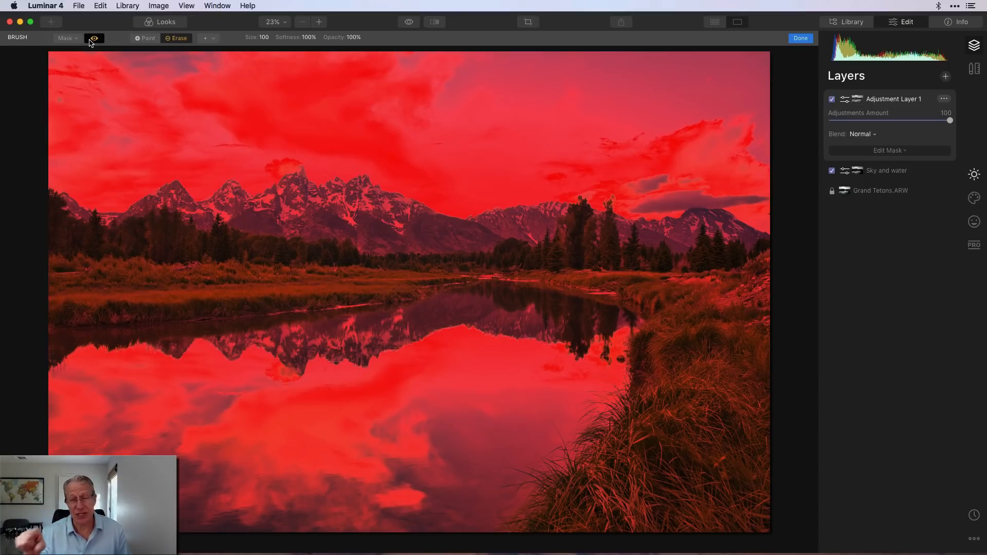
left_click(805, 39)
Rename Adjustment Layer 1 as LAnd.
left_click(944, 98)
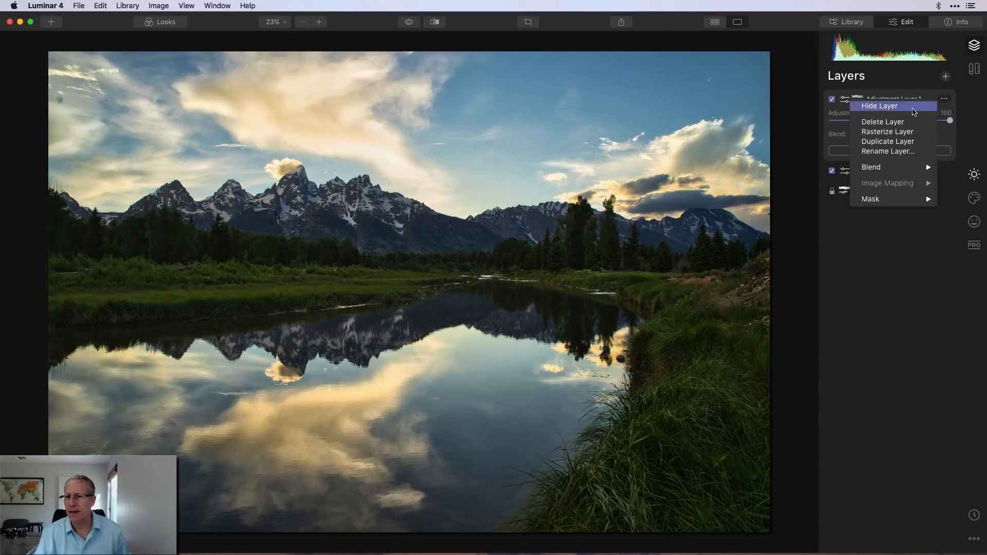
left_click(894, 151)
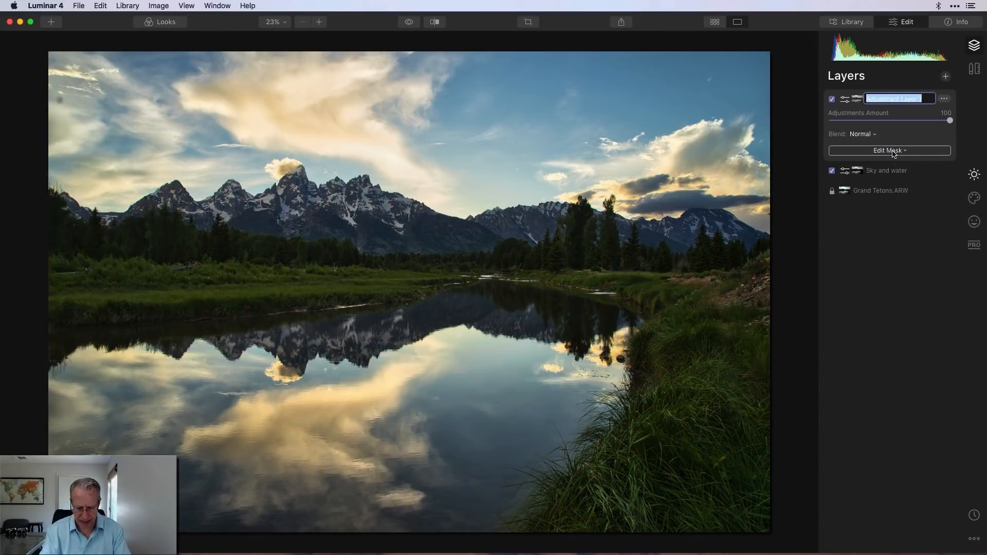
type("LAnd")
key("Return")
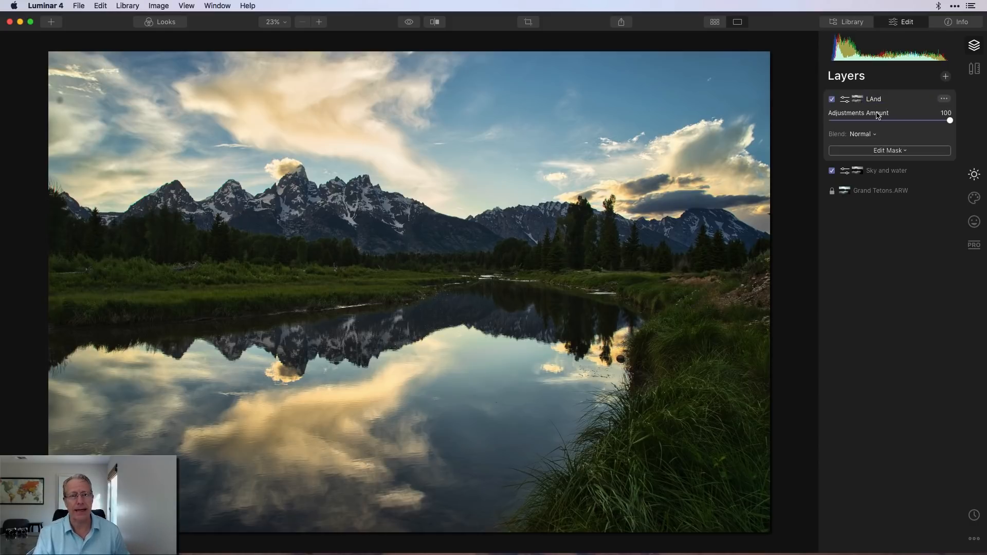
Invert the LAnd layer's luminosity mask, check the photo with the mask overlay hidden, and finish mask editing.
left_click(879, 151)
left_click(864, 165)
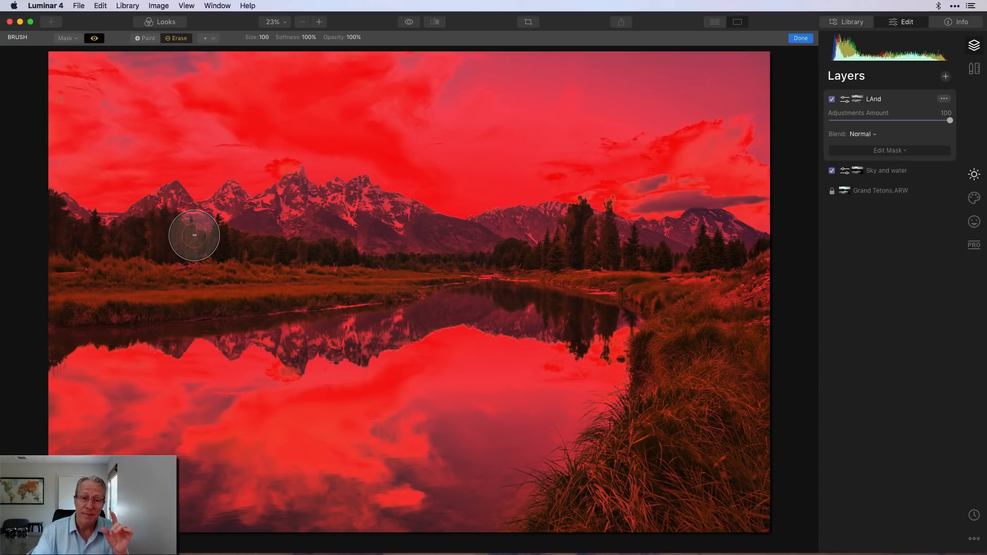
left_click(68, 40)
left_click(72, 62)
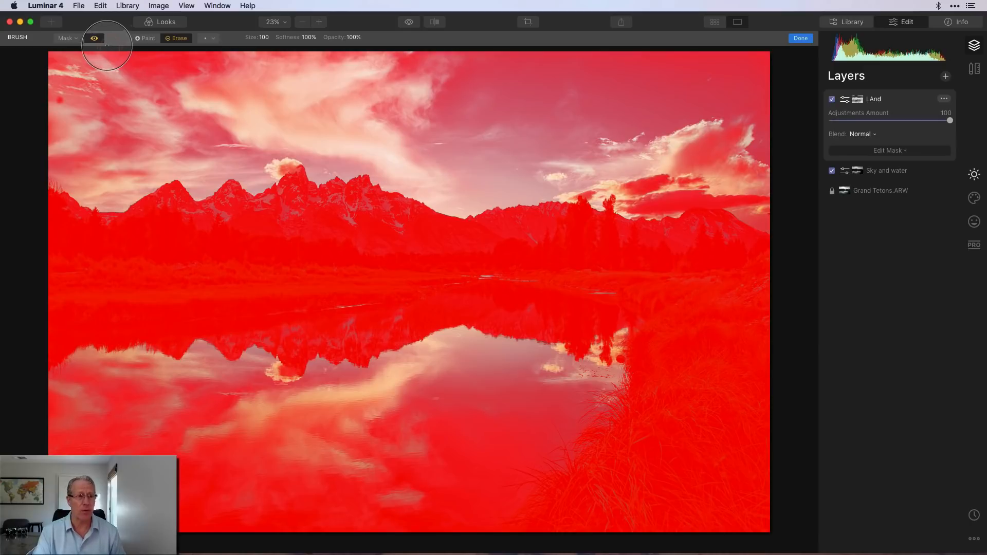
left_click(94, 38)
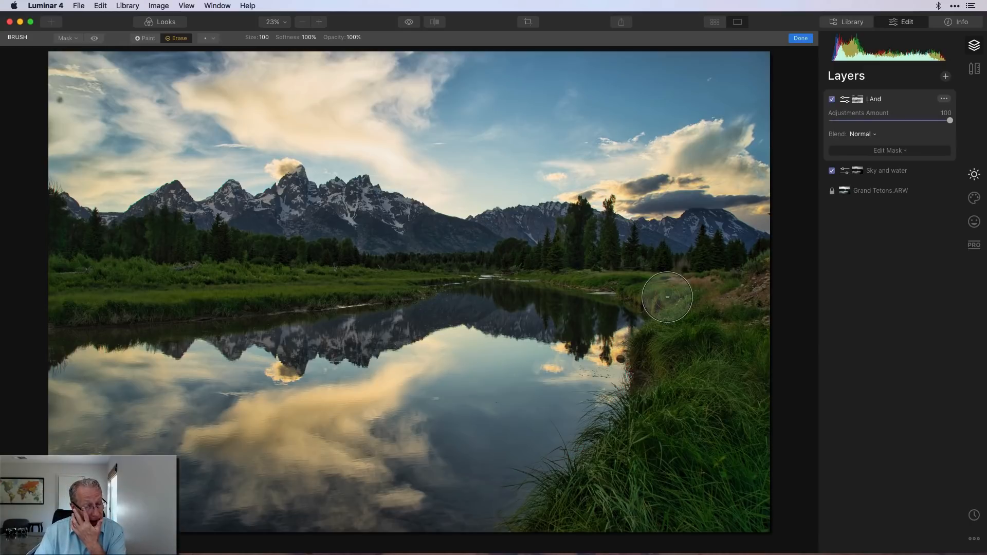
left_click(800, 38)
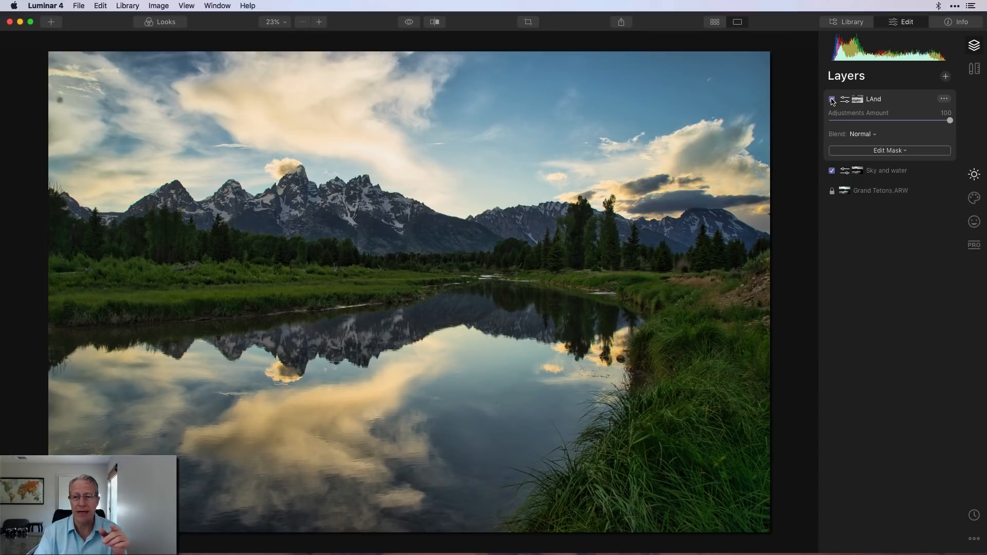
Compare the photo with the LAnd layer off and on, and with its Adjustments Amount at 70 and 100.
left_click(832, 100)
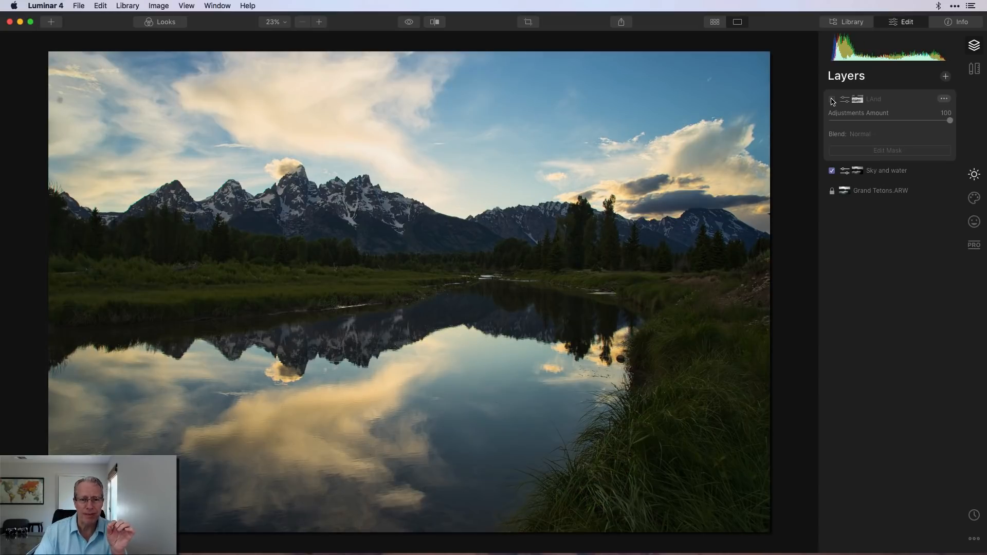
left_click(832, 100)
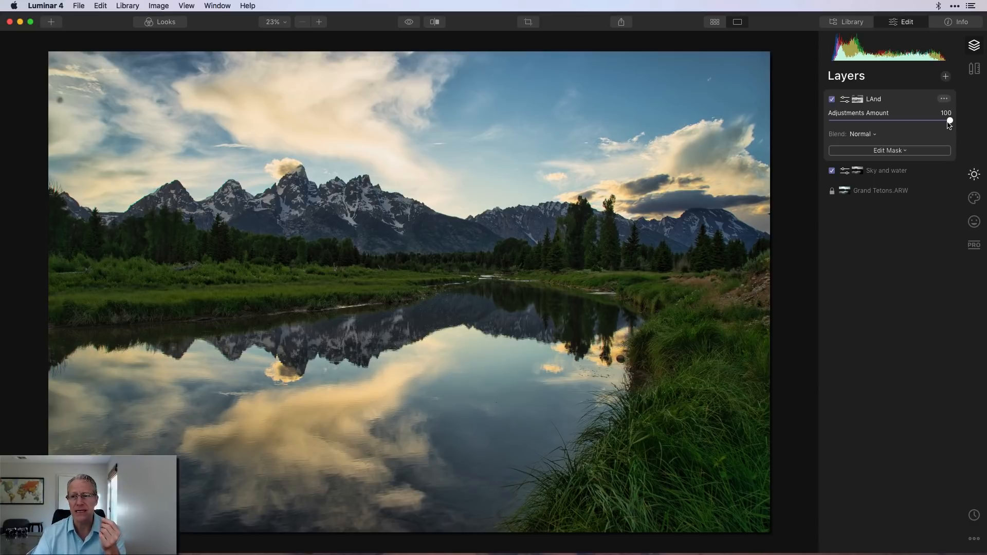
left_click_drag(948, 120, 915, 121)
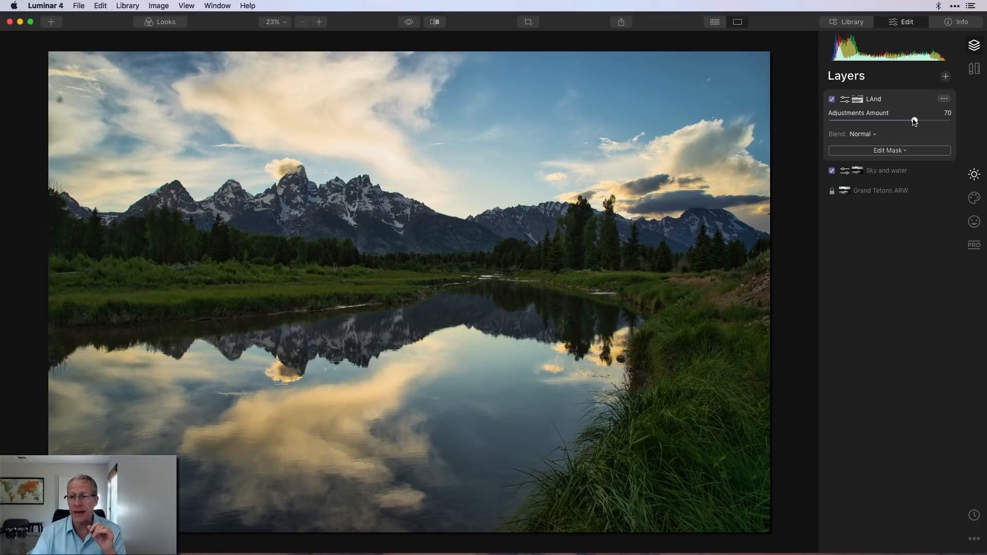
left_click_drag(914, 121, 950, 121)
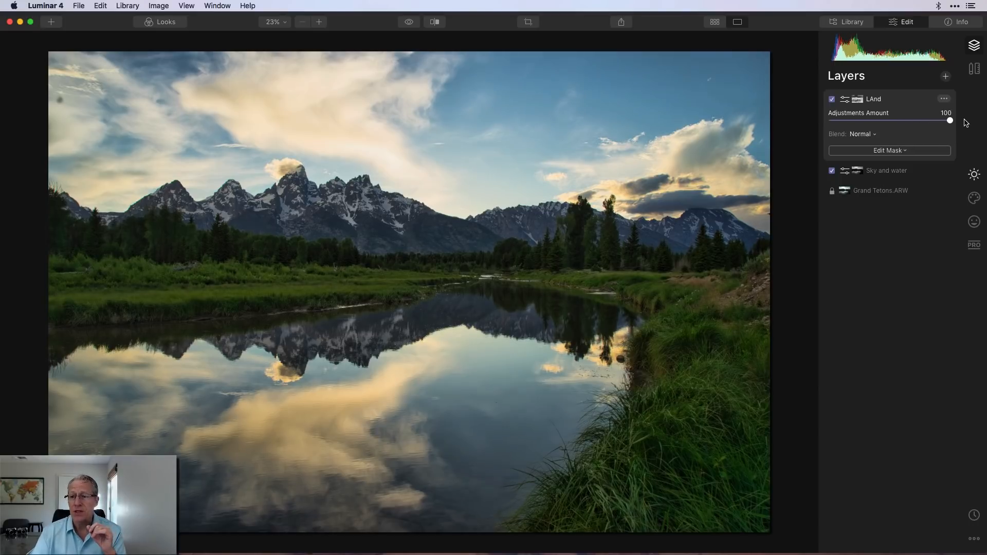
Examine the LAnd layer's inverted mask overlay in brush mode, enlarging the brush size to 148 without painting.
left_click(897, 150)
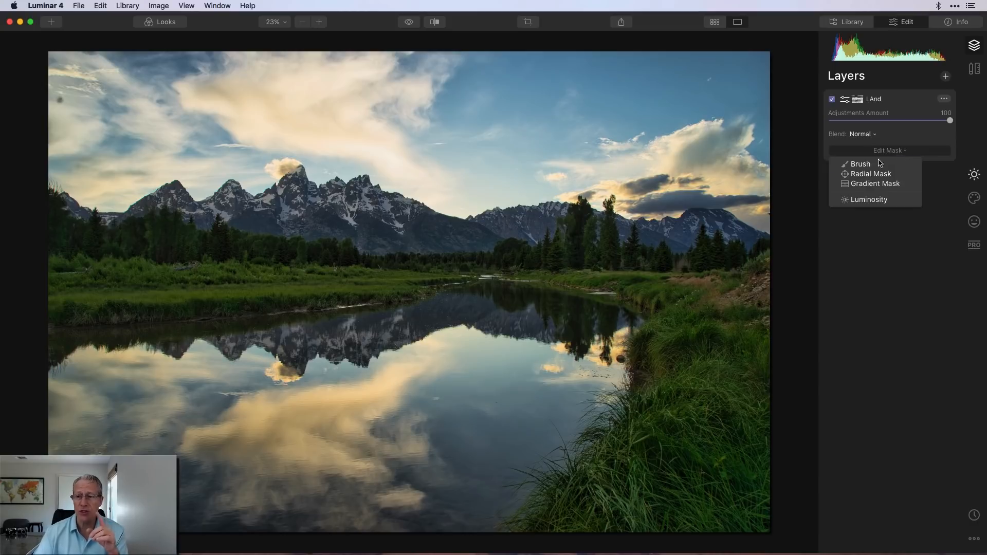
left_click(857, 161)
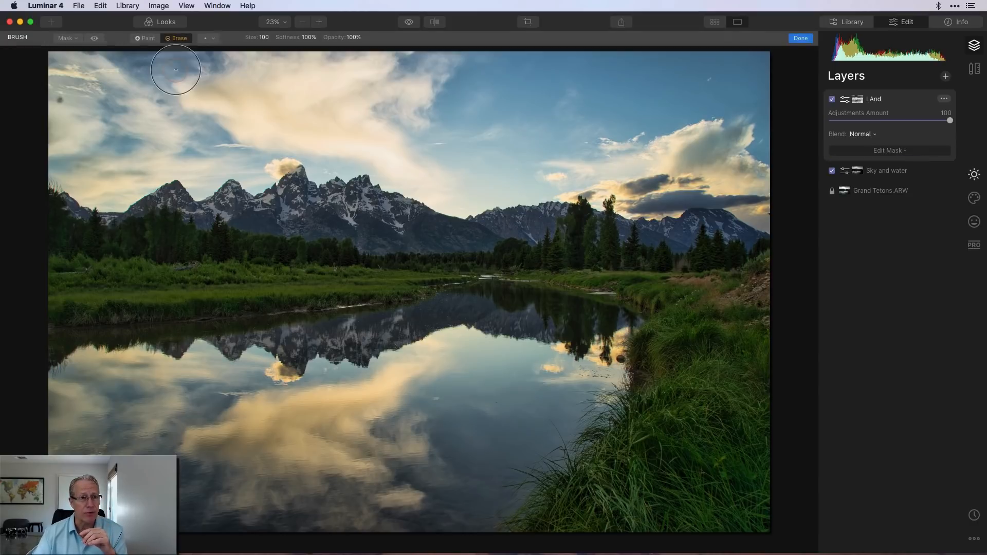
left_click(94, 38)
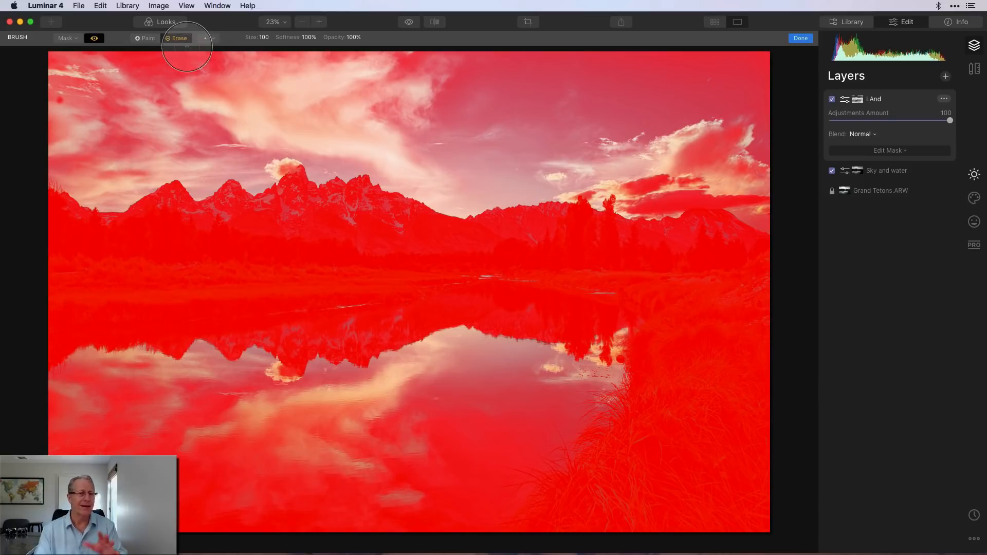
key("bracketright")
key("bracketright")
key("bracketright")
key("bracketright")
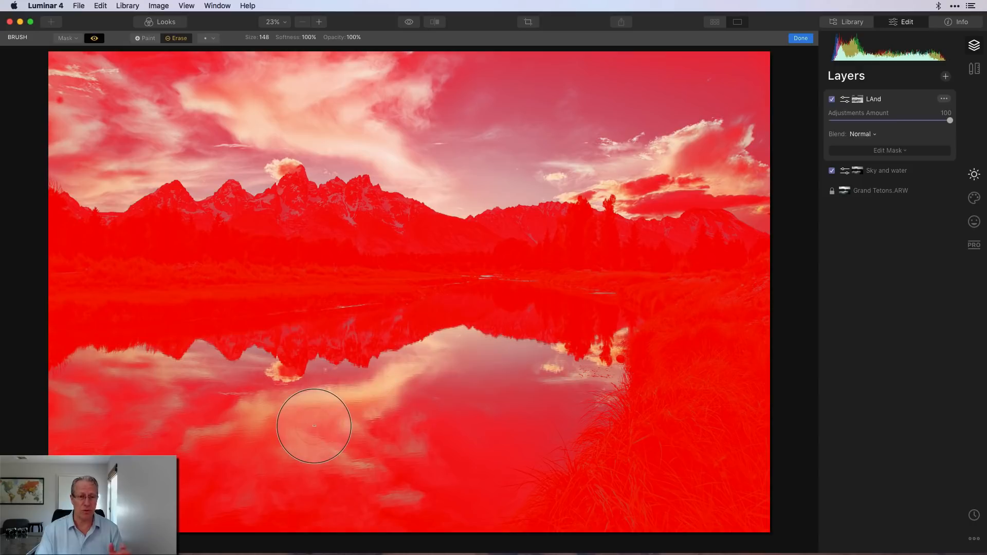
left_click(94, 38)
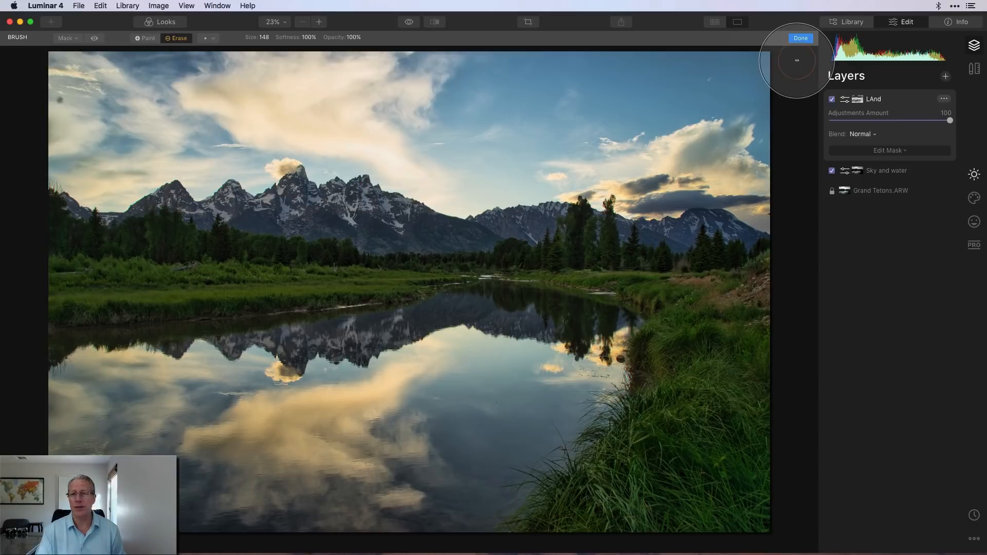
left_click(800, 38)
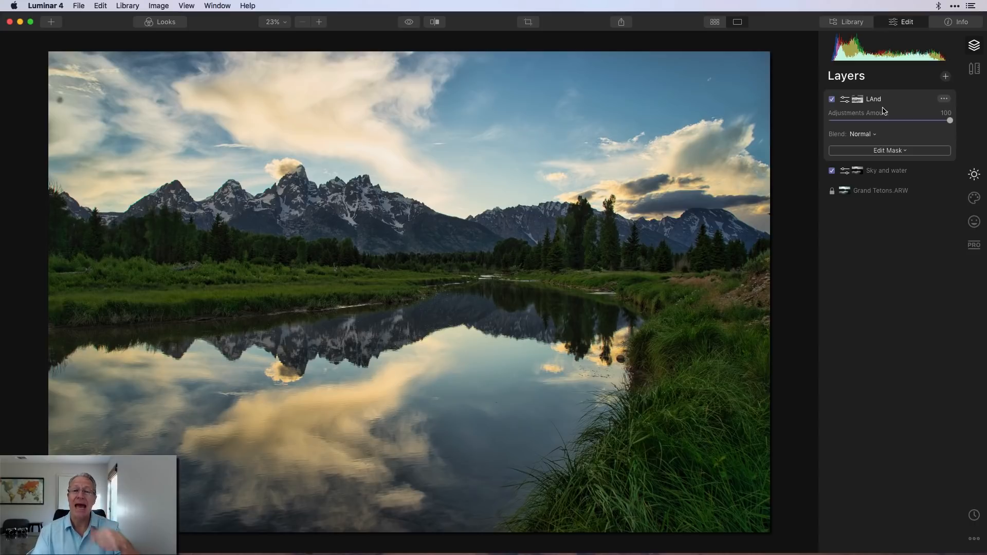
Add a new adjustment layer above LAnd and rename it Touch up.
left_click(946, 78)
left_click(912, 88)
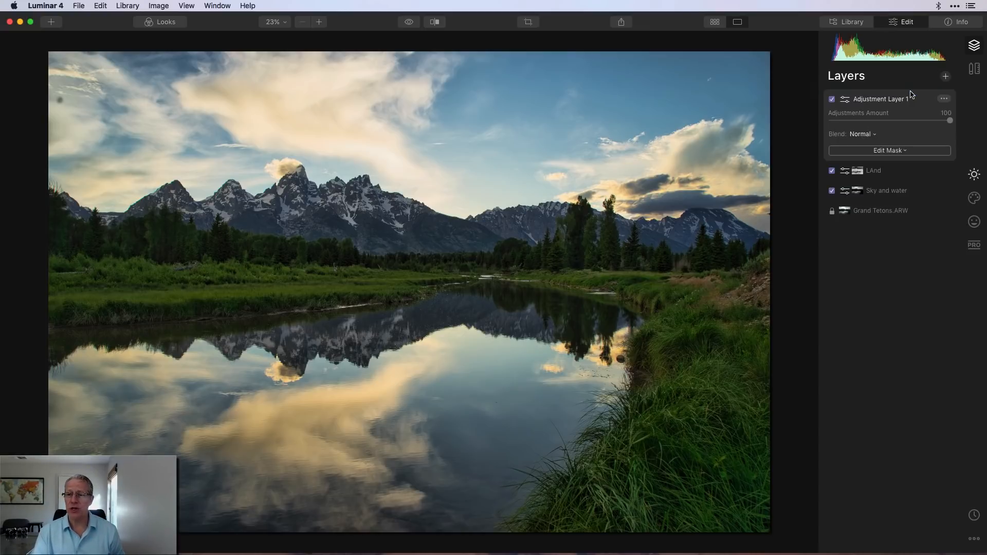
left_click(944, 98)
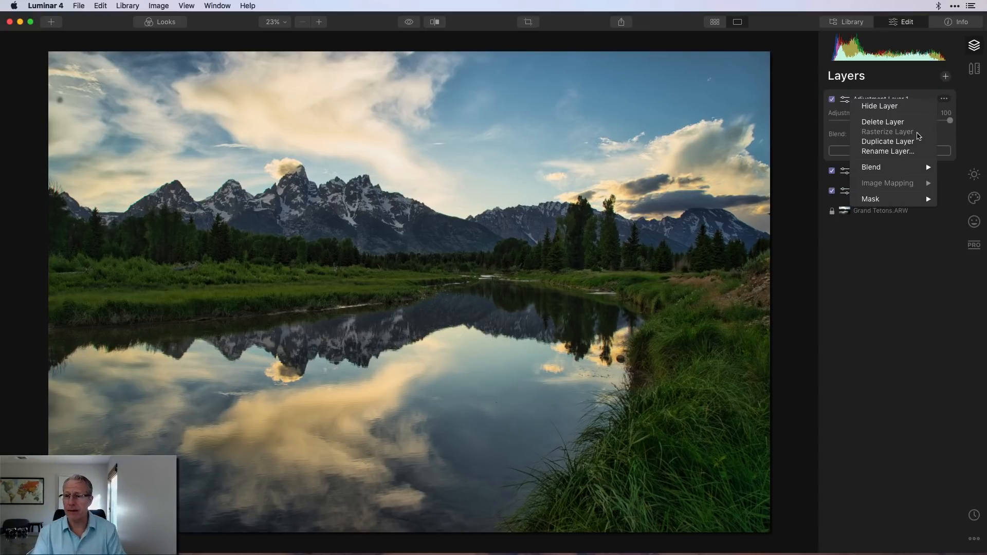
left_click(900, 151)
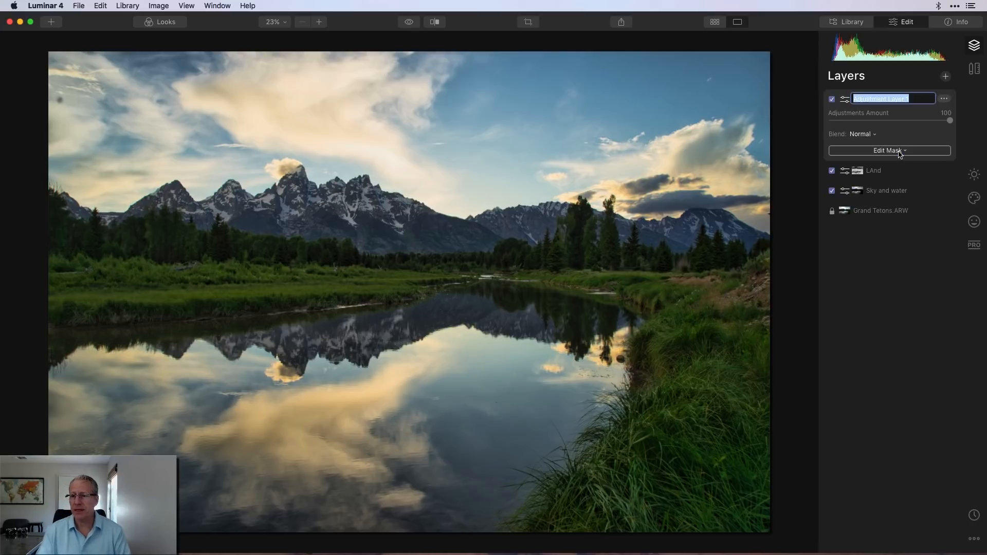
type("Touch")
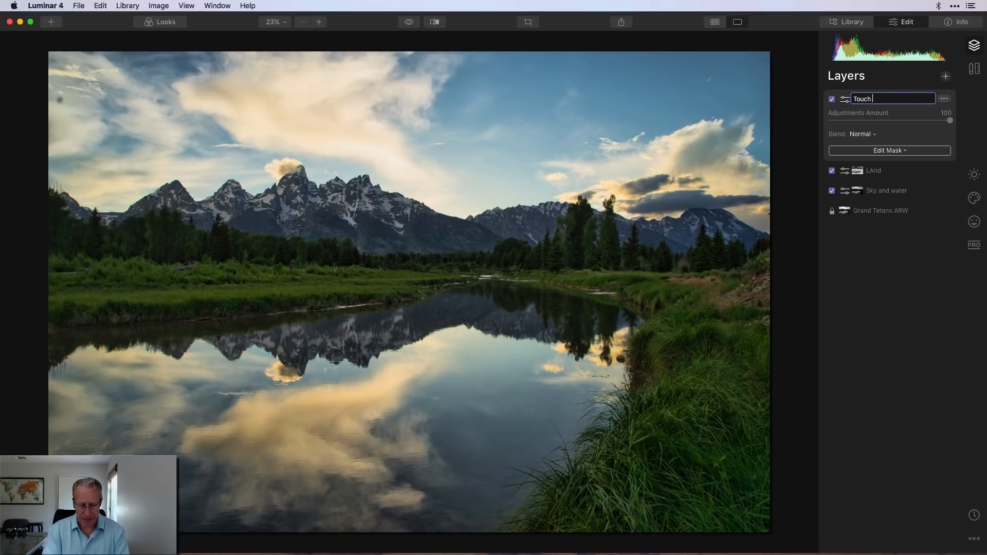
type(" up")
key("Return")
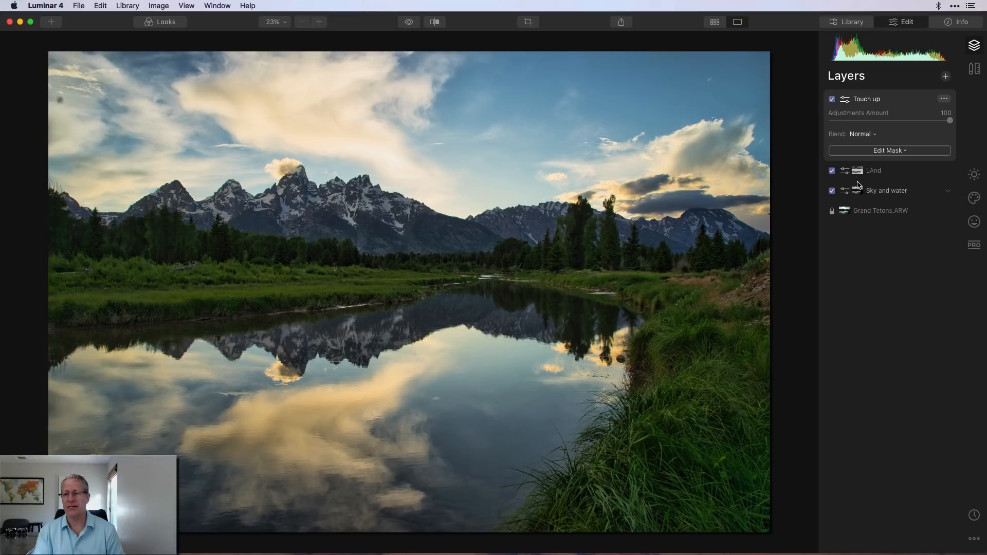
Set the Touch up layer's white balance Temperature to -3 and Tint to 15 in the Light filter.
left_click(974, 176)
left_click(895, 171)
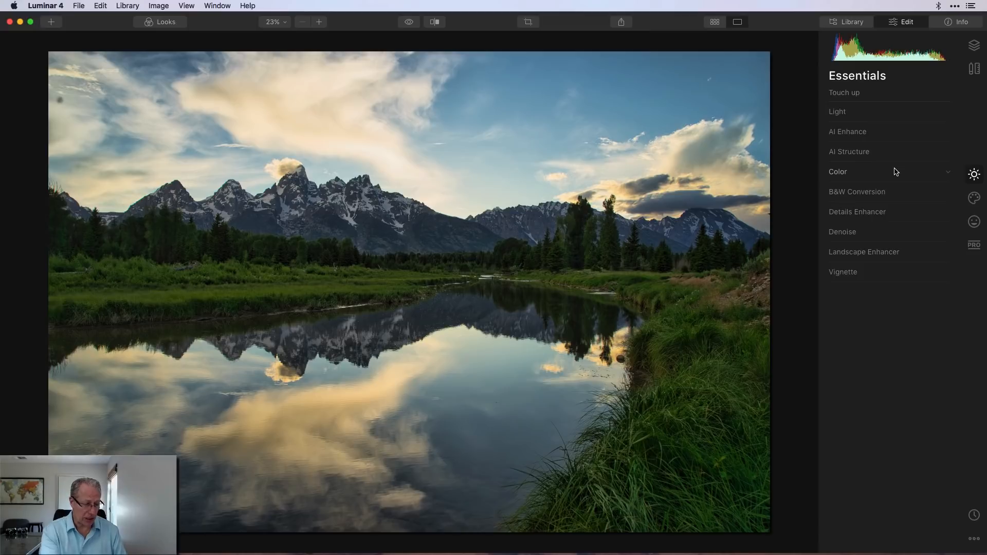
left_click(867, 119)
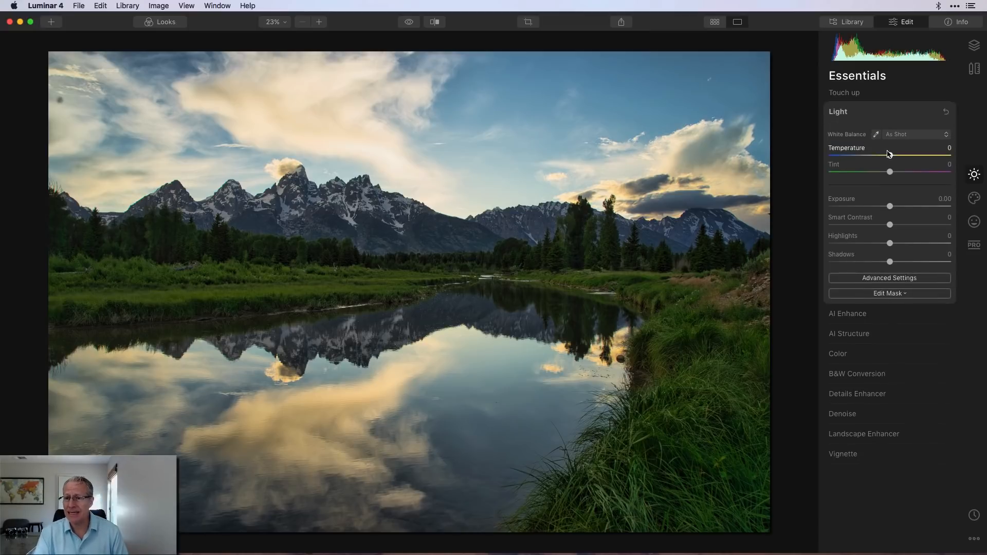
left_click_drag(890, 156, 901, 175)
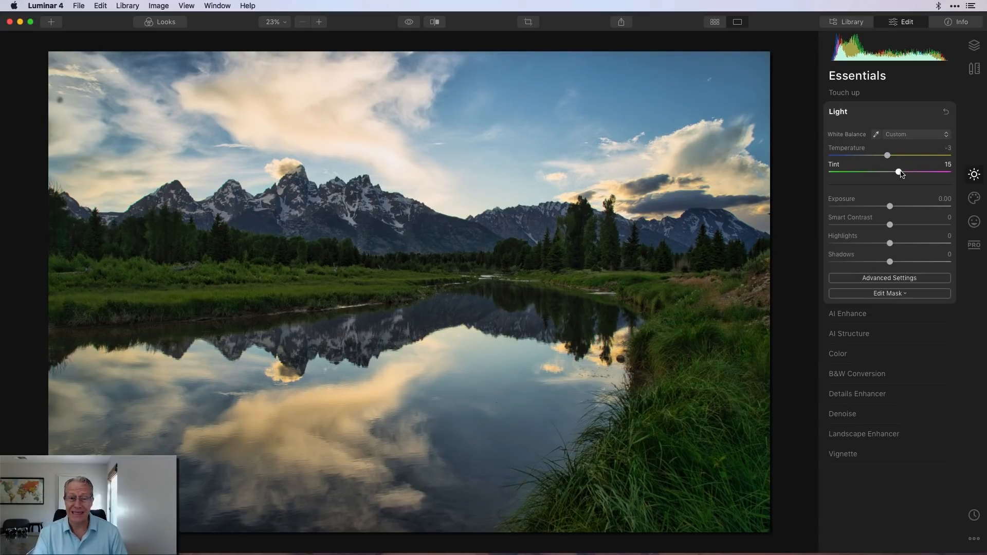
Set the yellow channel's Hue to -50, Saturation to -28 and Luminance to 50 in the Color filter.
left_click(864, 359)
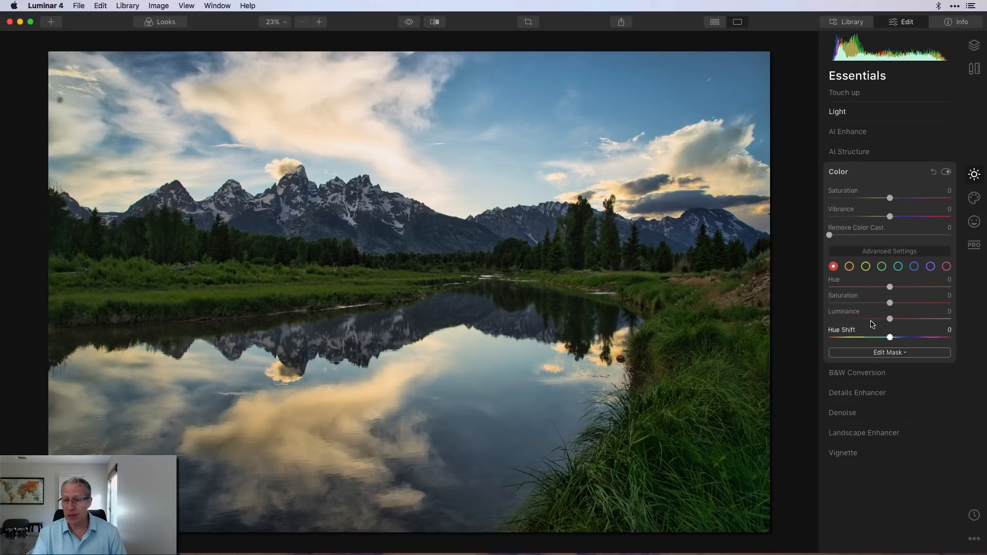
left_click(865, 266)
left_click_drag(891, 289, 858, 288)
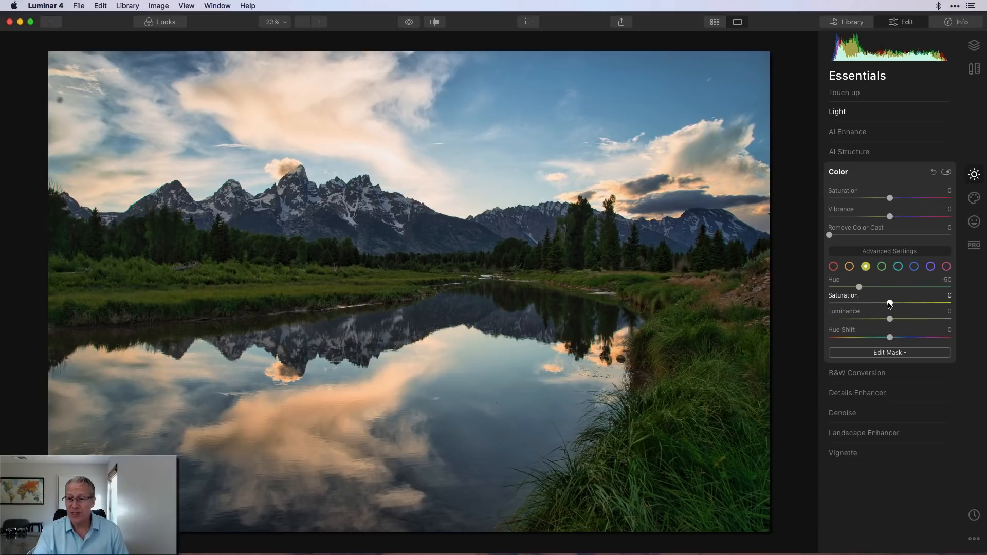
left_click_drag(890, 304, 872, 303)
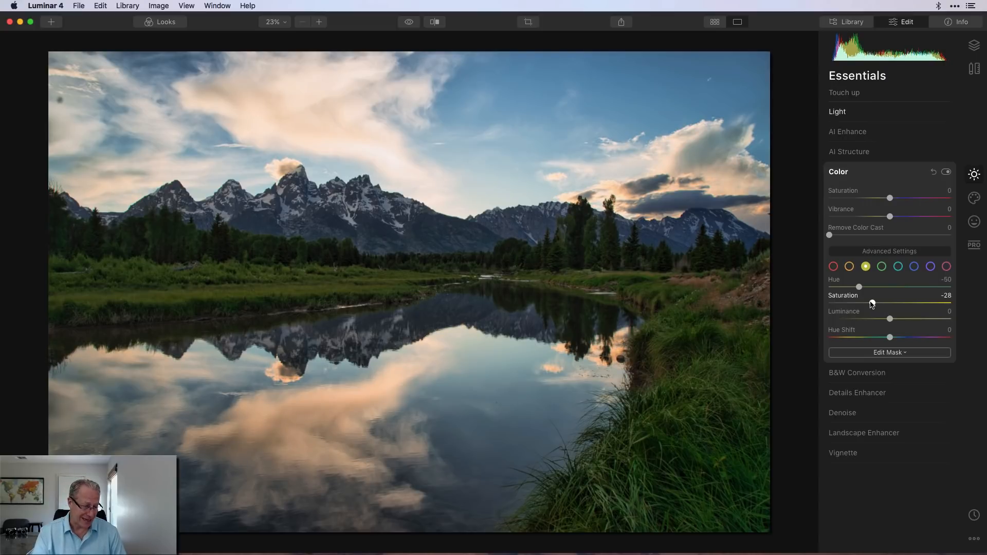
left_click_drag(890, 319, 922, 319)
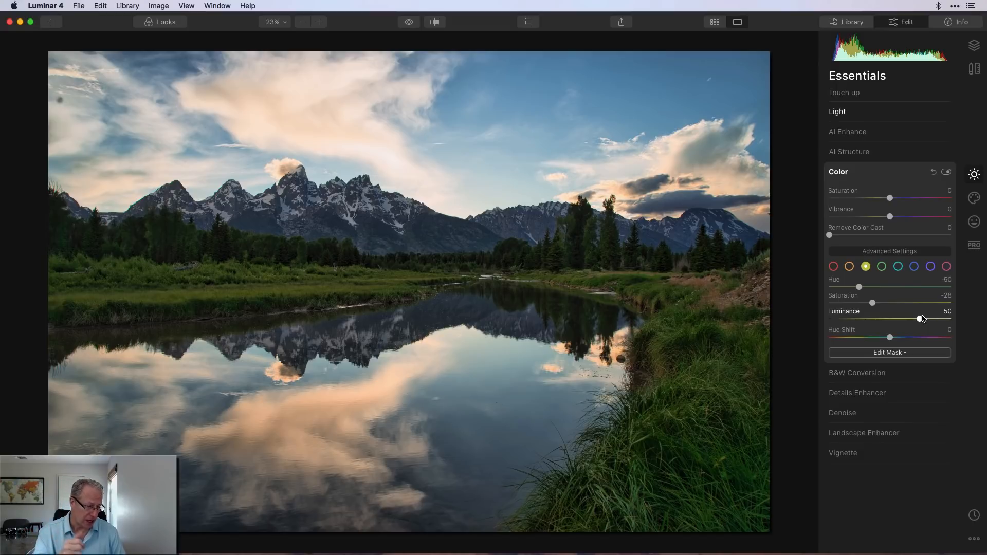
Set Saturation to -26 for the green channel and -29 for blue, and compare the photo without the Color filter.
left_click(881, 266)
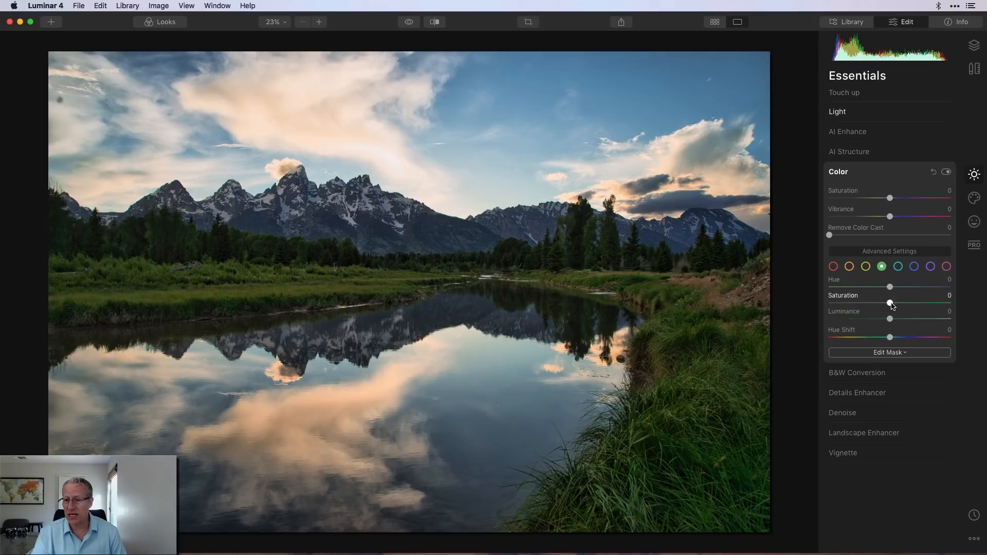
left_click_drag(889, 303, 874, 304)
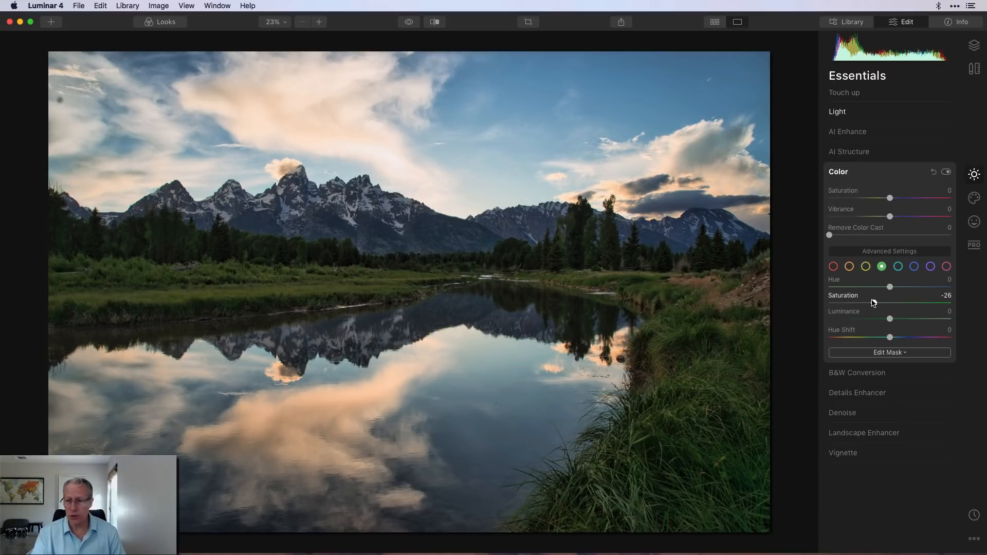
left_click(913, 266)
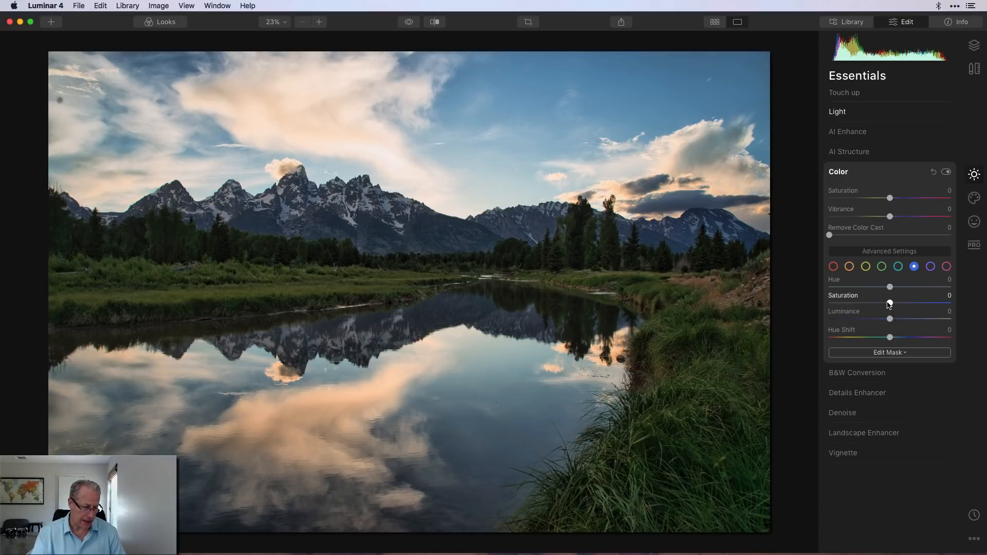
left_click_drag(889, 303, 871, 303)
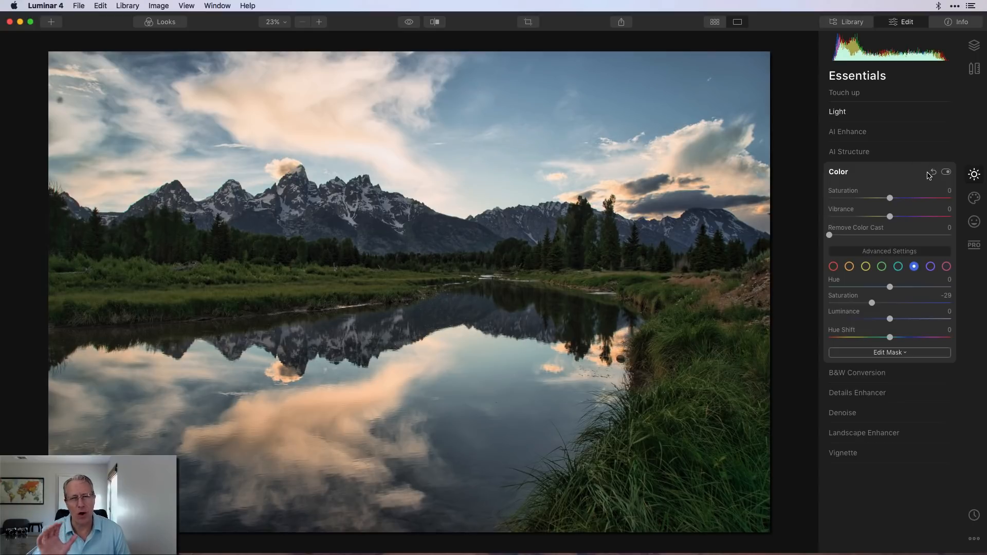
left_click(946, 173)
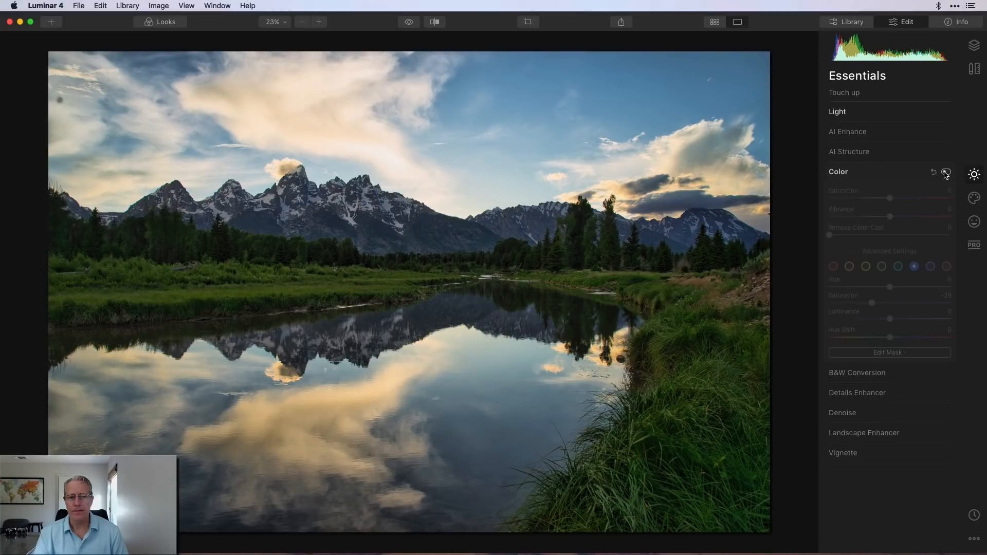
left_click(946, 173)
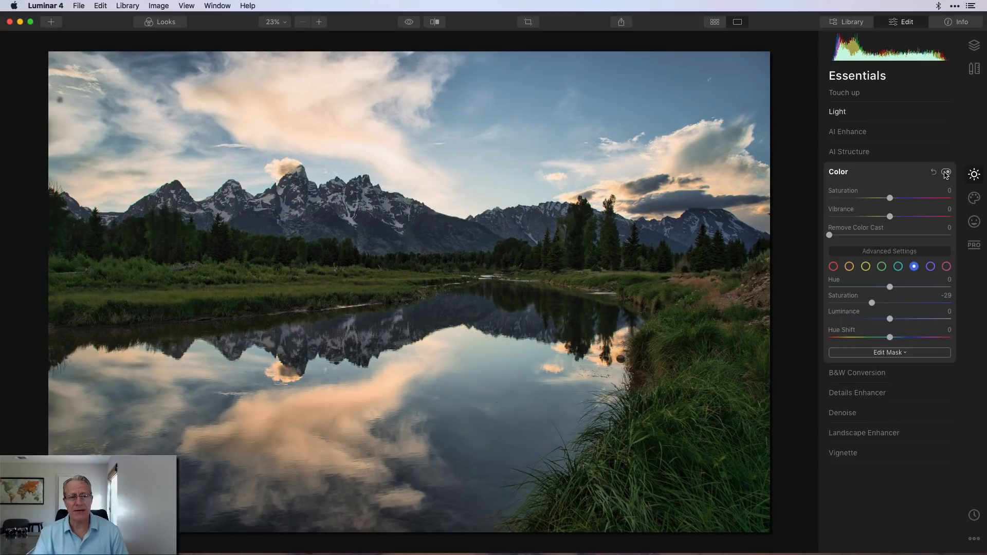
Ease the colour reduction by setting Saturation to -16 for the blue channel and -18 for yellow in the Color filter.
left_click_drag(873, 303, 879, 304)
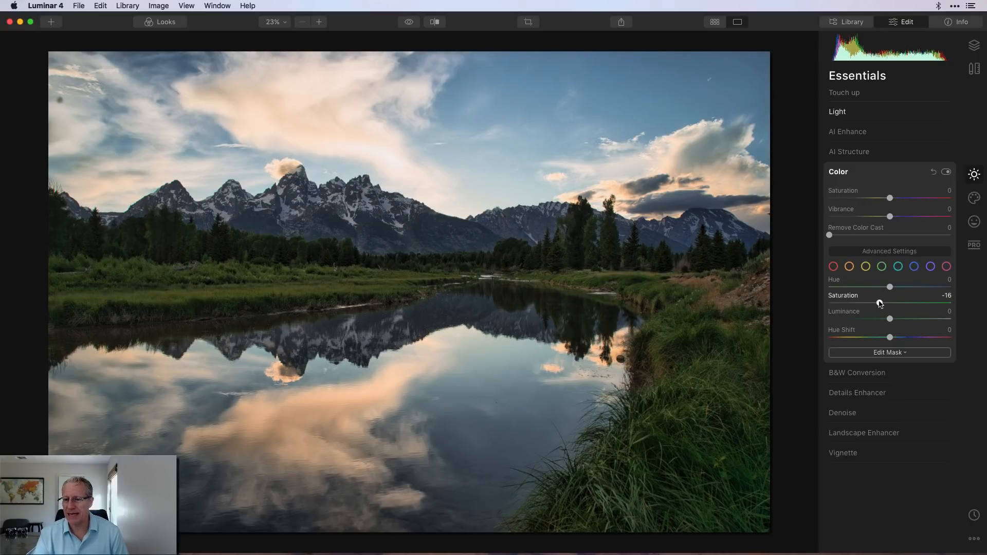
left_click(866, 267)
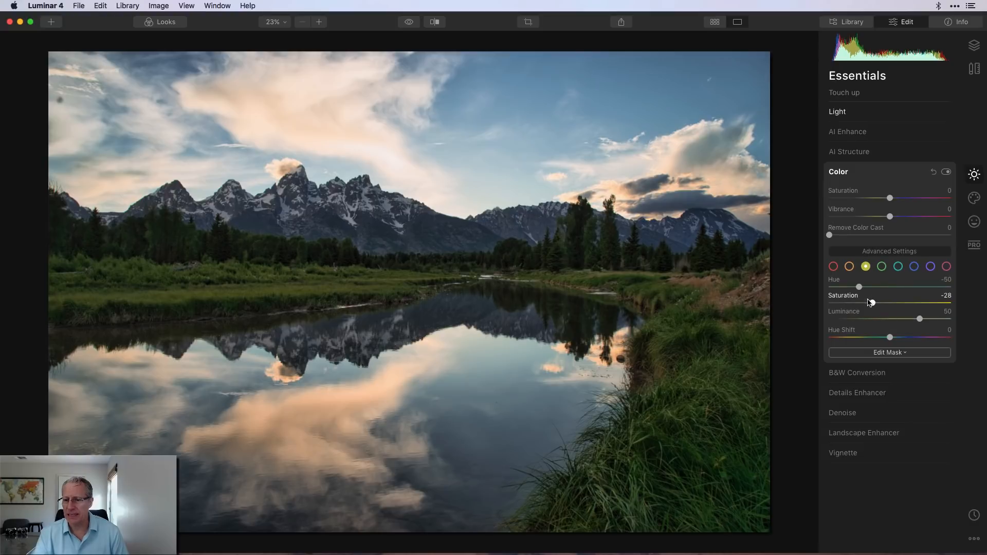
left_click_drag(877, 303, 879, 303)
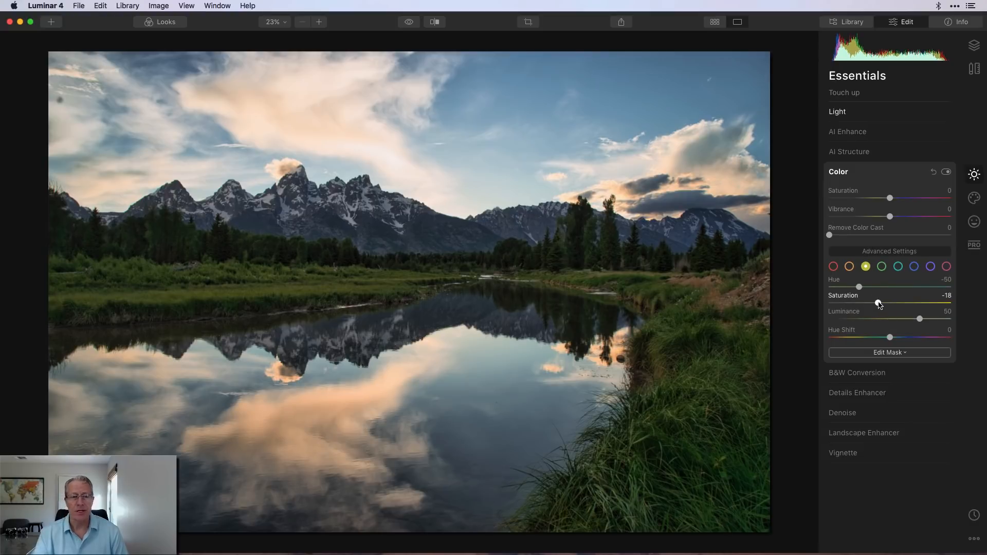
left_click(892, 176)
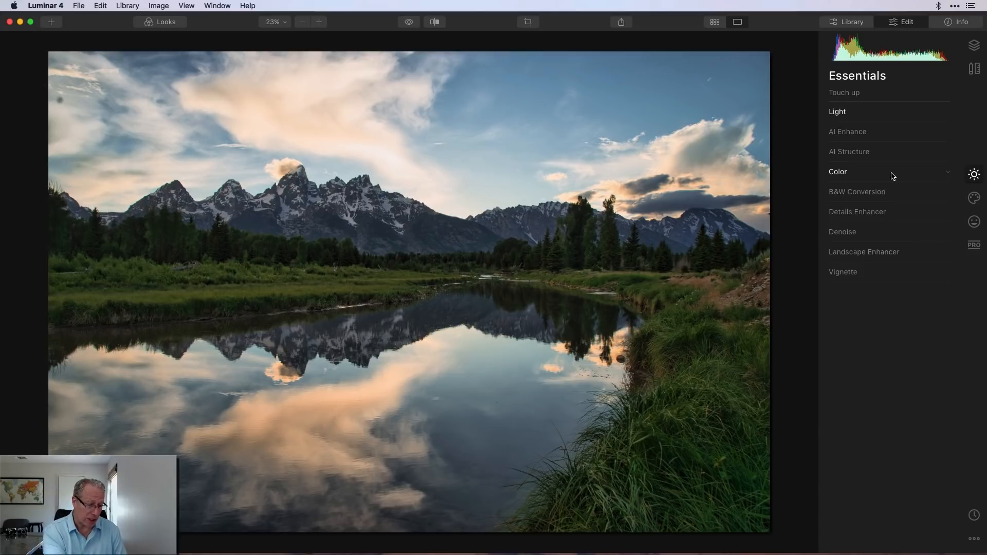
Apply the Mystical filter to the Touch up layer with an Amount of 32.
left_click(973, 198)
left_click(833, 215)
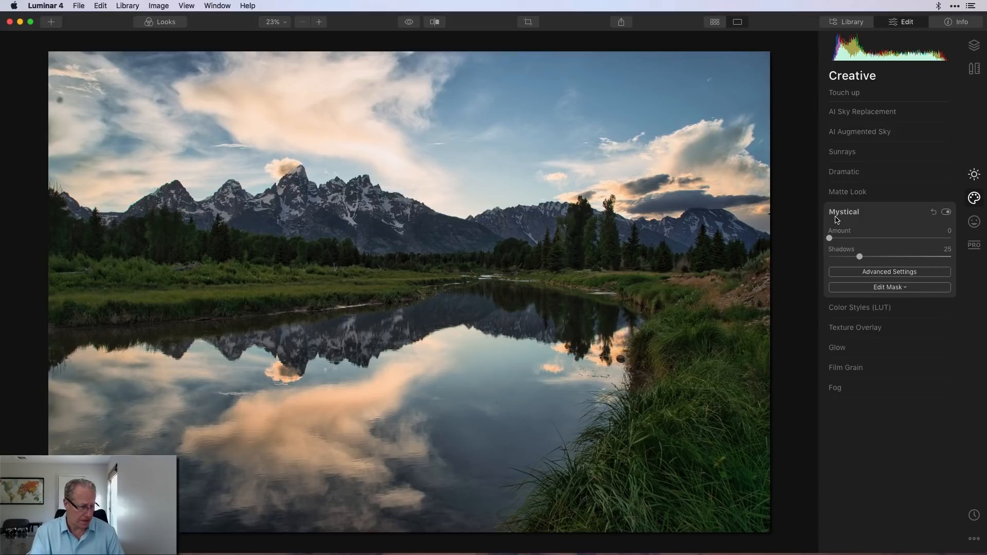
left_click_drag(829, 238, 872, 238)
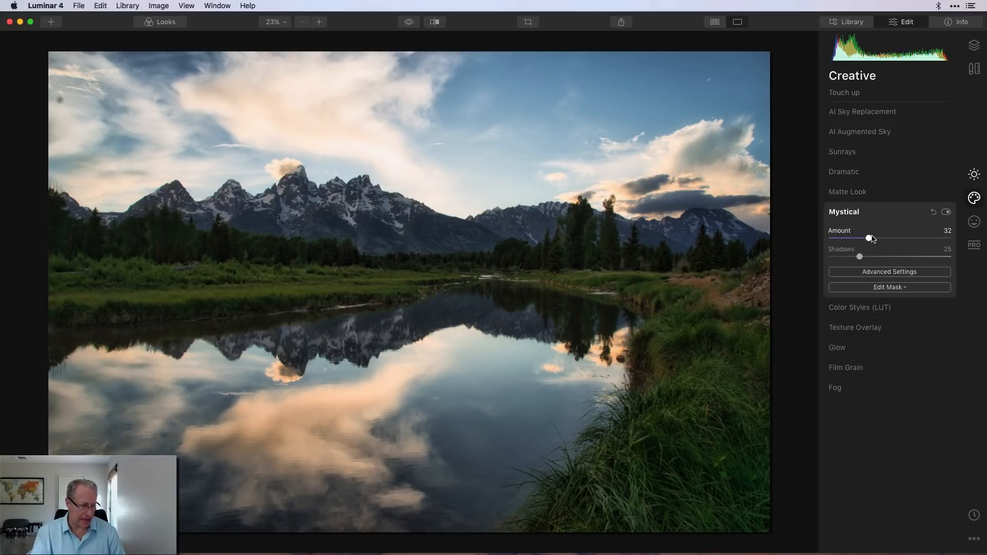
Apply the Orton Effect to the Touch up layer with an Amount of 24.
left_click(974, 223)
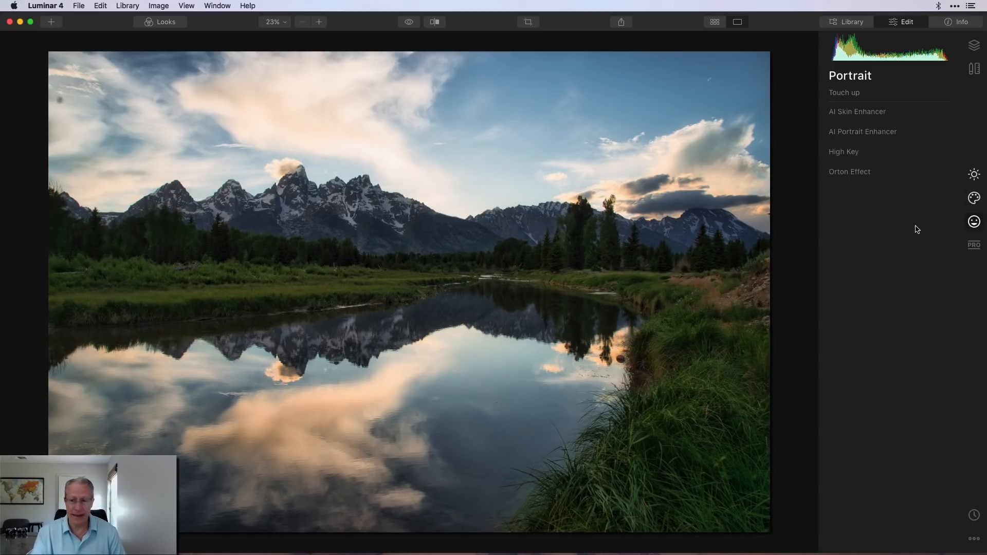
left_click(848, 174)
left_click_drag(829, 209, 860, 211)
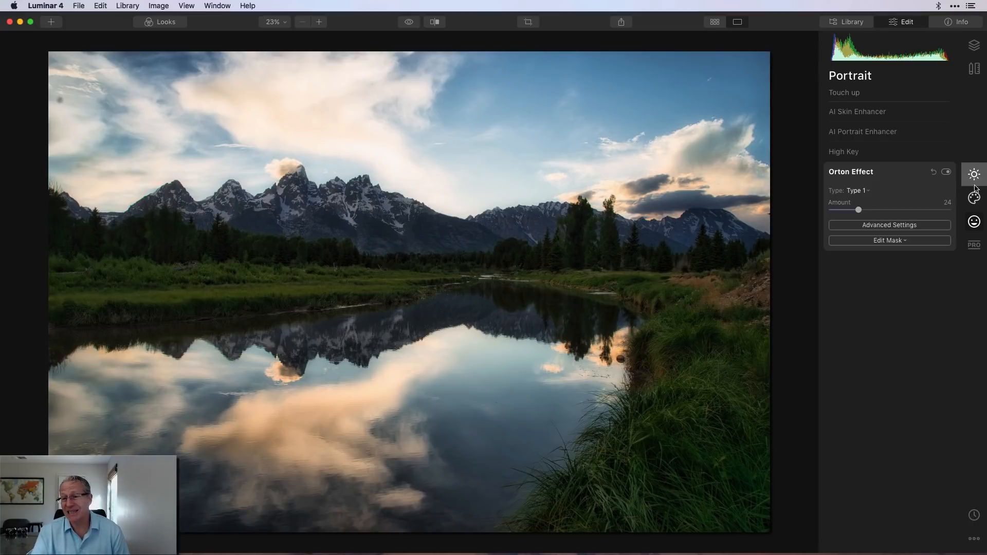
Set Highlights Contrast to 29, Midtones Contrast to 30 and Shadows Contrast to 29 in the Advanced Contrast filter.
left_click(974, 245)
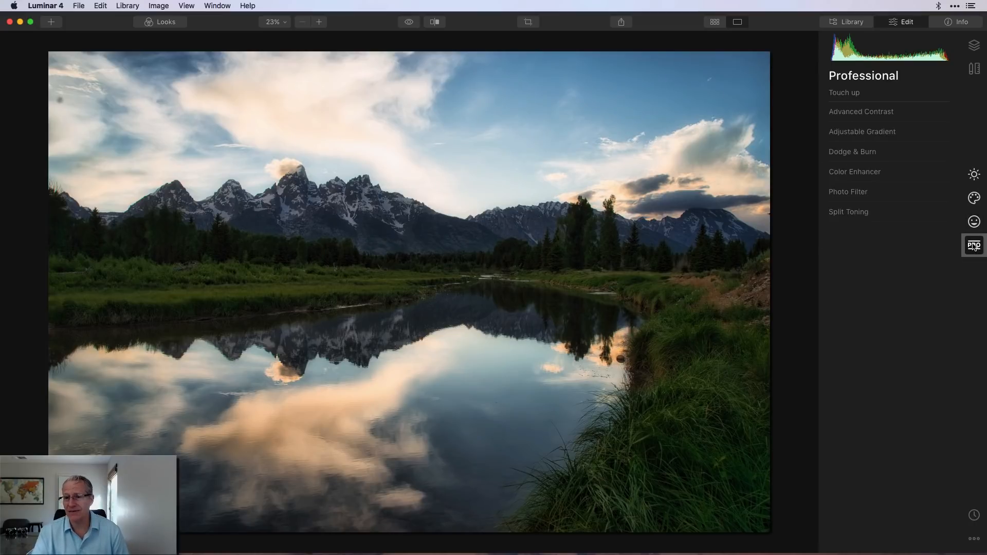
left_click(872, 118)
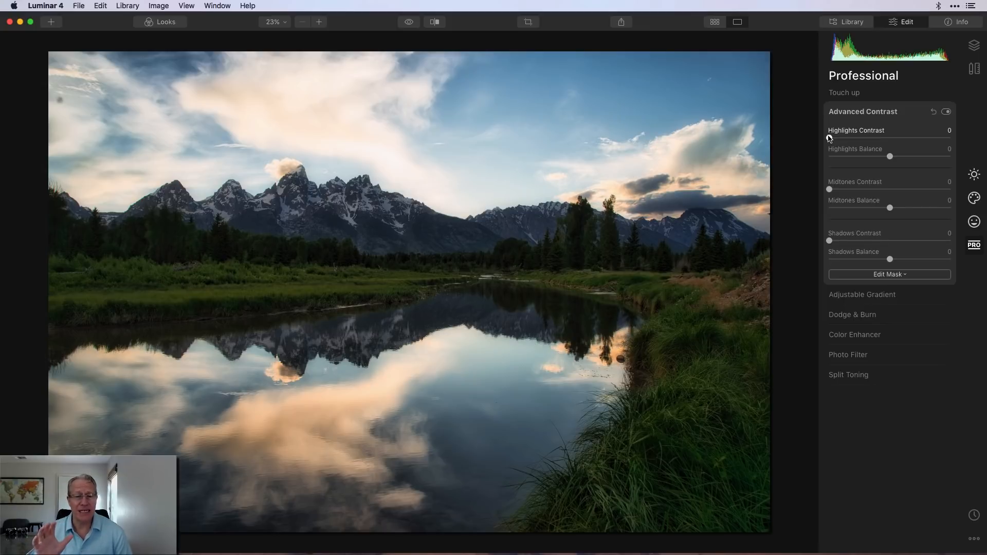
left_click_drag(829, 138, 865, 138)
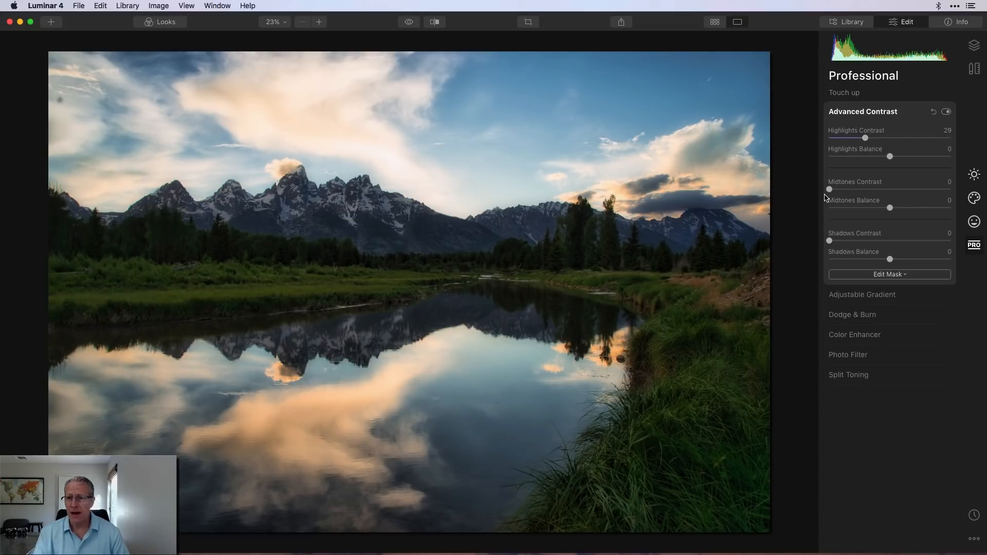
left_click_drag(829, 189, 867, 189)
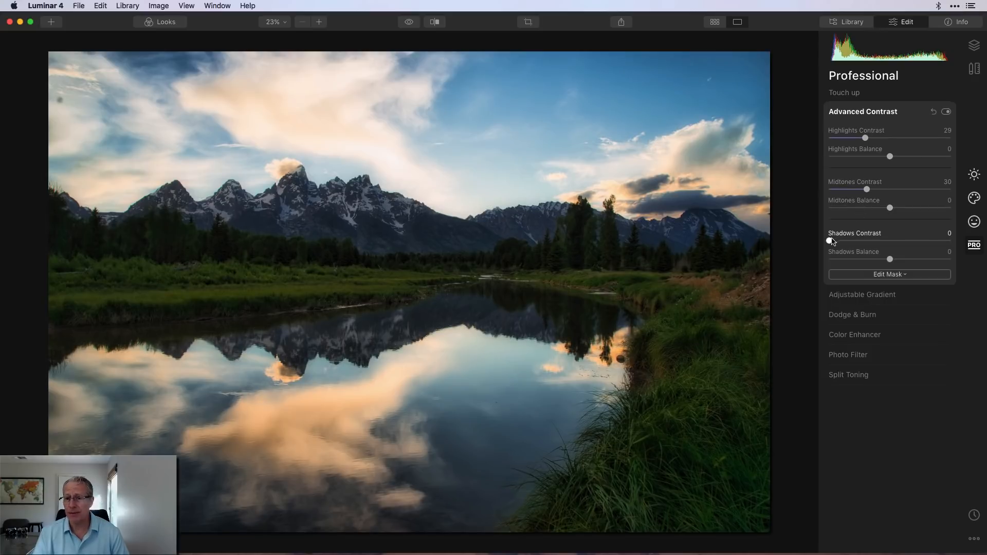
left_click_drag(829, 240, 866, 241)
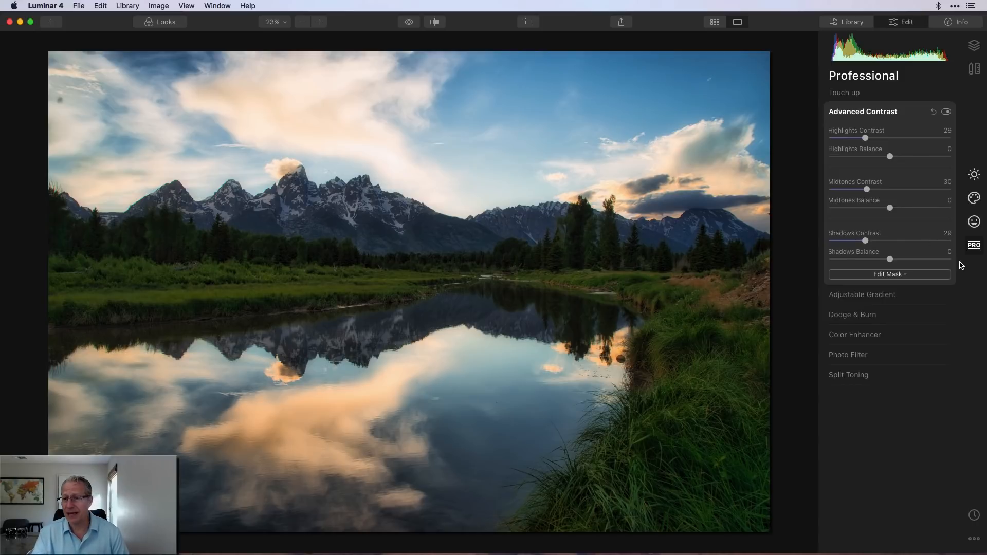
Cool the photo with the Adjustable Gradient filter, setting Warmth to -10 for the top and -22 for the bottom.
left_click(867, 296)
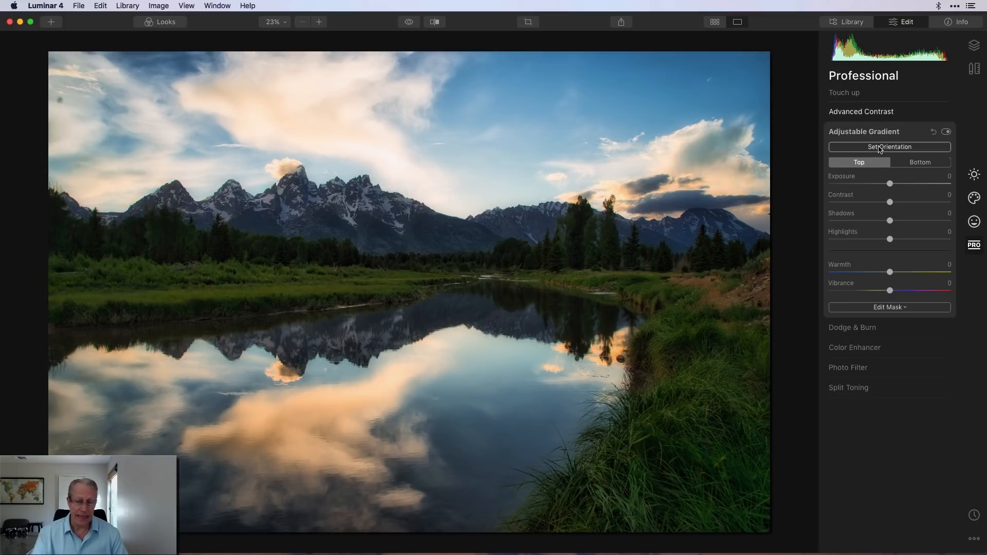
left_click_drag(890, 272, 883, 274)
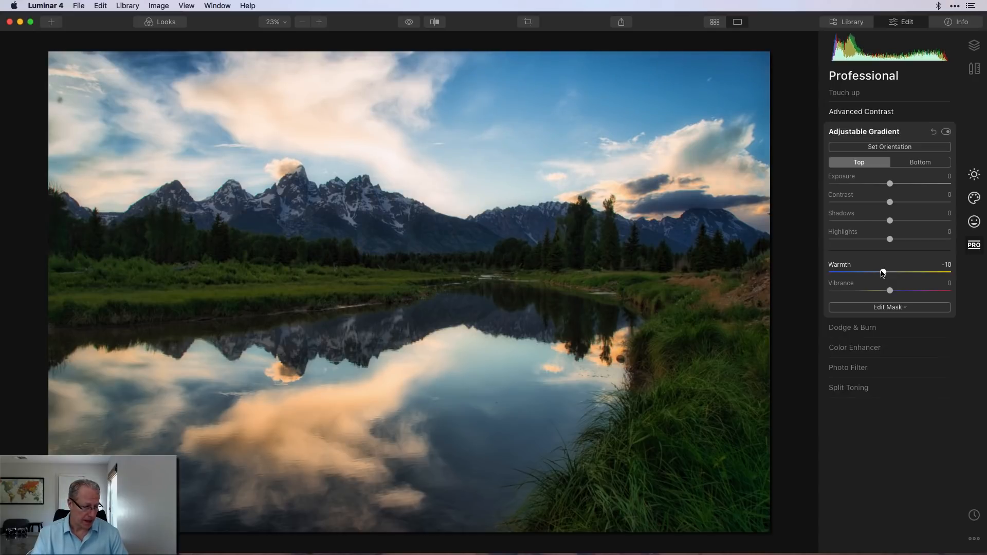
left_click(922, 162)
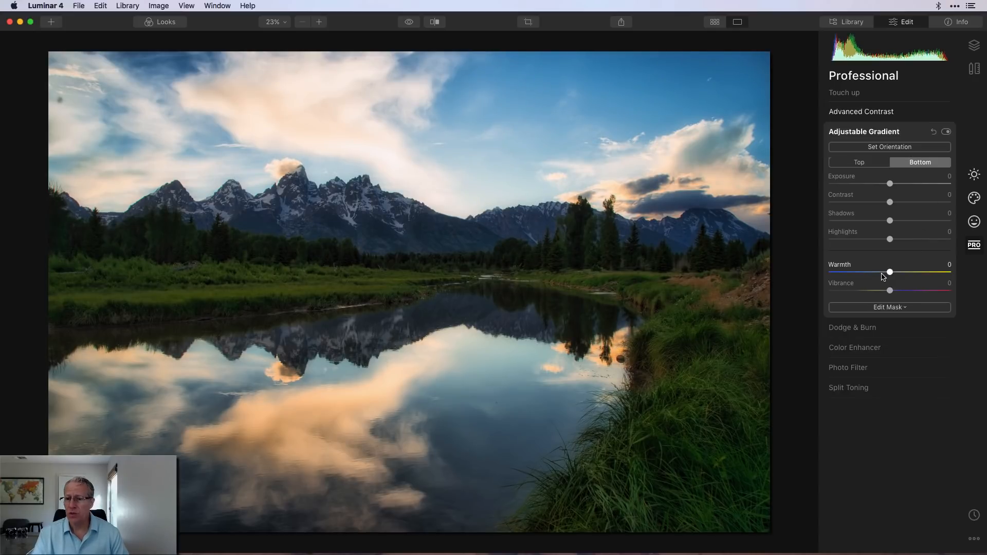
left_click_drag(888, 273, 876, 275)
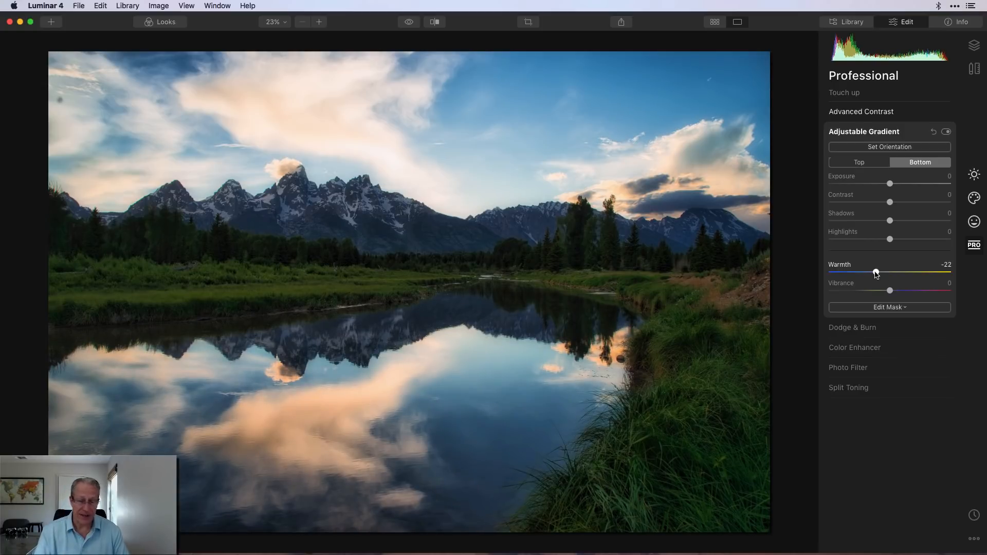
Try stronger Golden Hour amounts in the Landscape Enhancer filter and settle on 20.
left_click(974, 175)
left_click(855, 253)
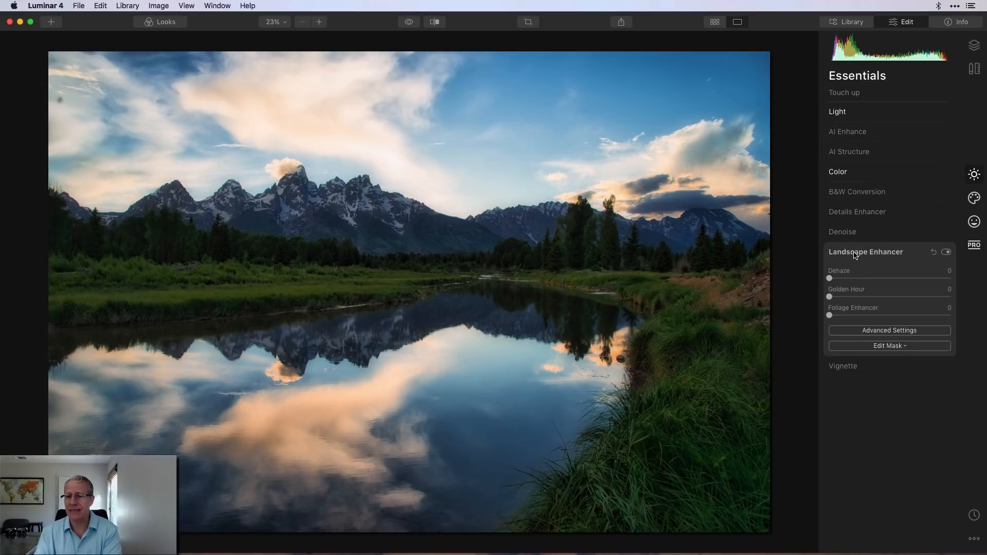
left_click_drag(830, 297, 860, 295)
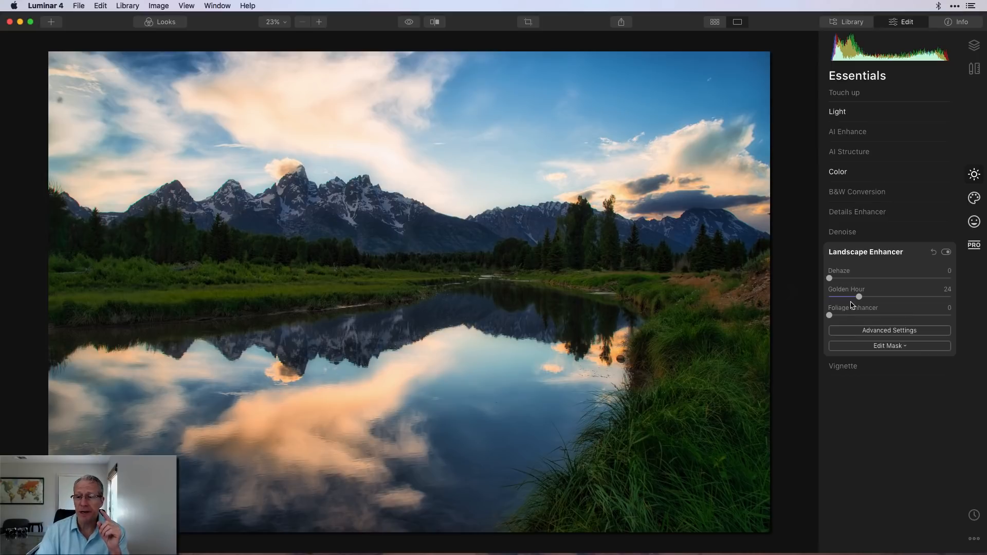
left_click_drag(859, 297, 910, 300)
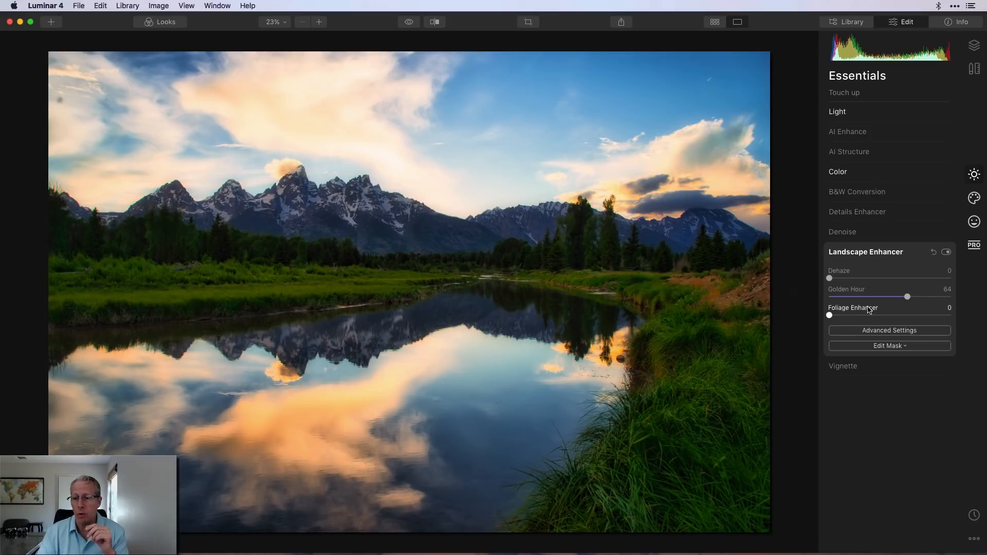
left_click_drag(907, 298, 854, 298)
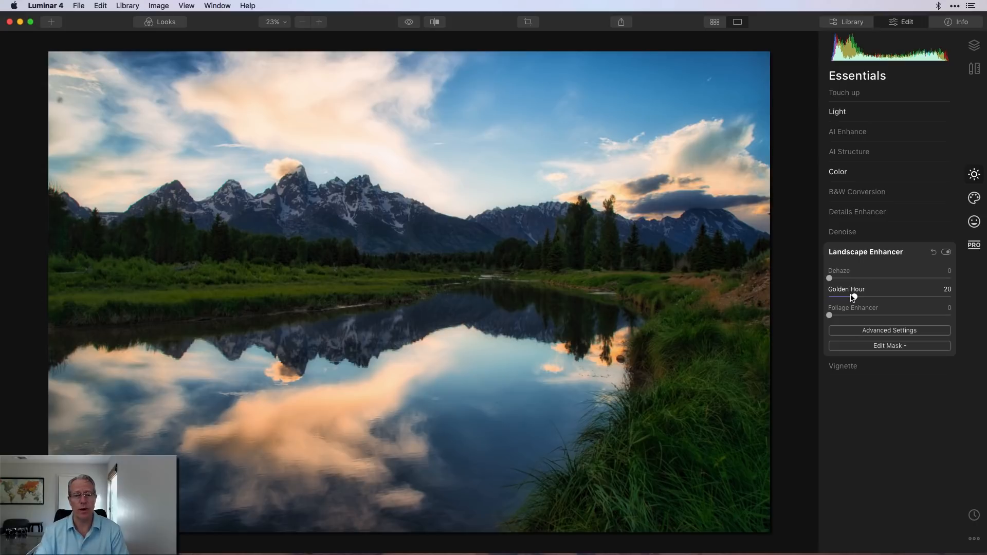
Set Highlights to -31 in the Light filter and the blue channel's Saturation to -20 in the Color filter.
left_click(851, 115)
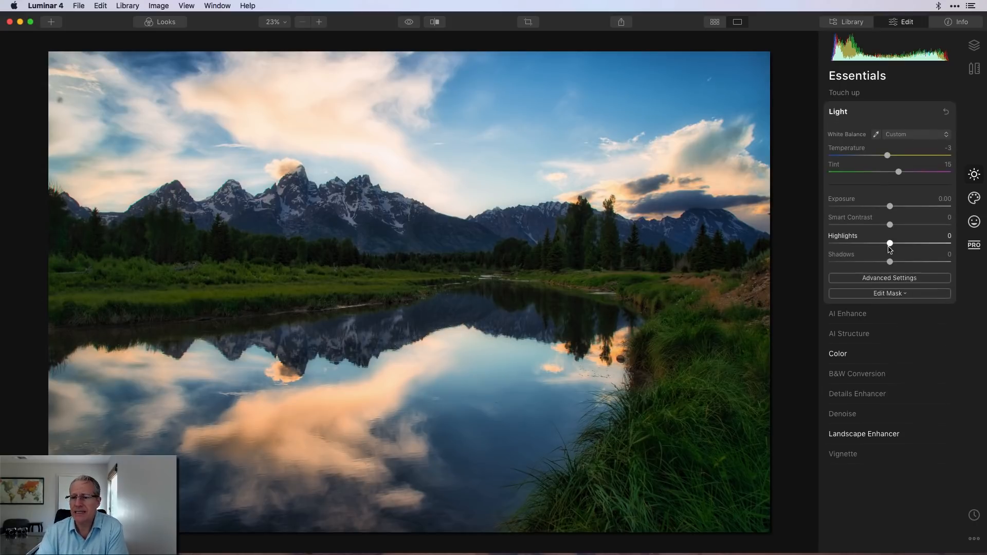
left_click_drag(889, 248, 870, 245)
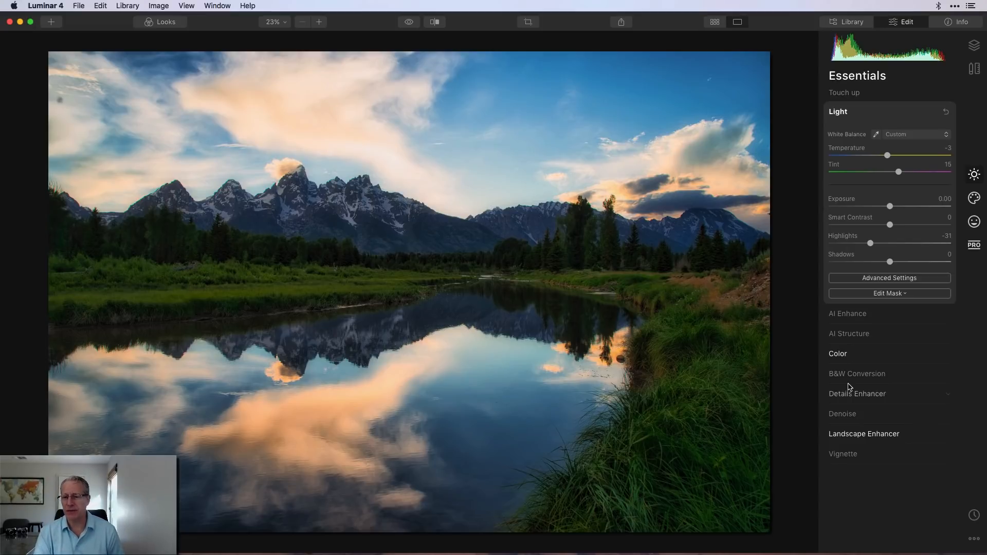
left_click(854, 355)
left_click(914, 266)
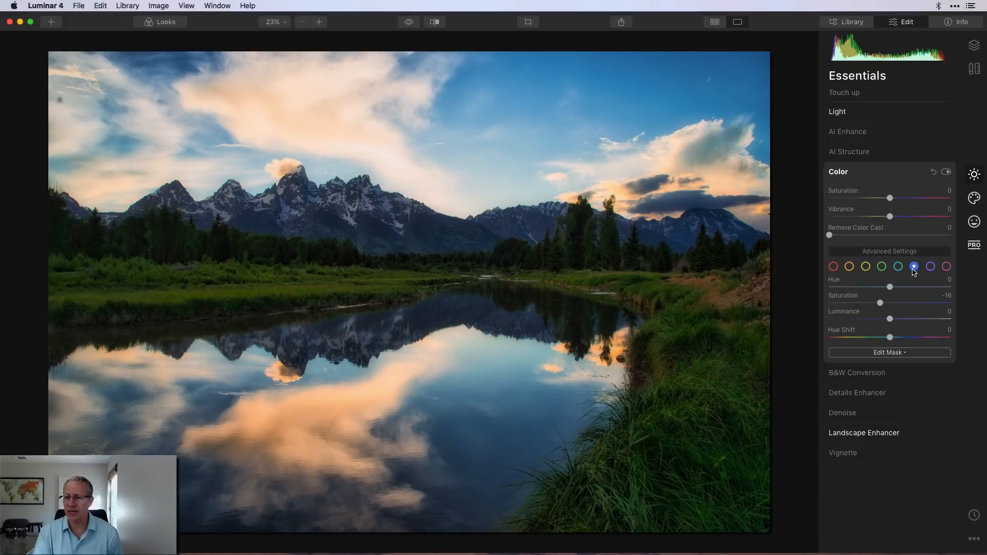
left_click_drag(886, 304, 877, 305)
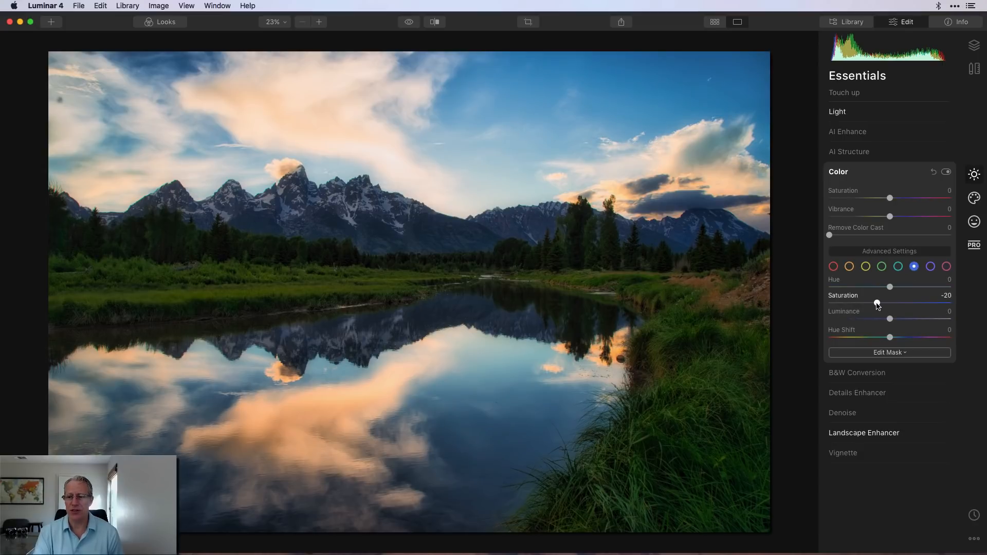
left_click(896, 172)
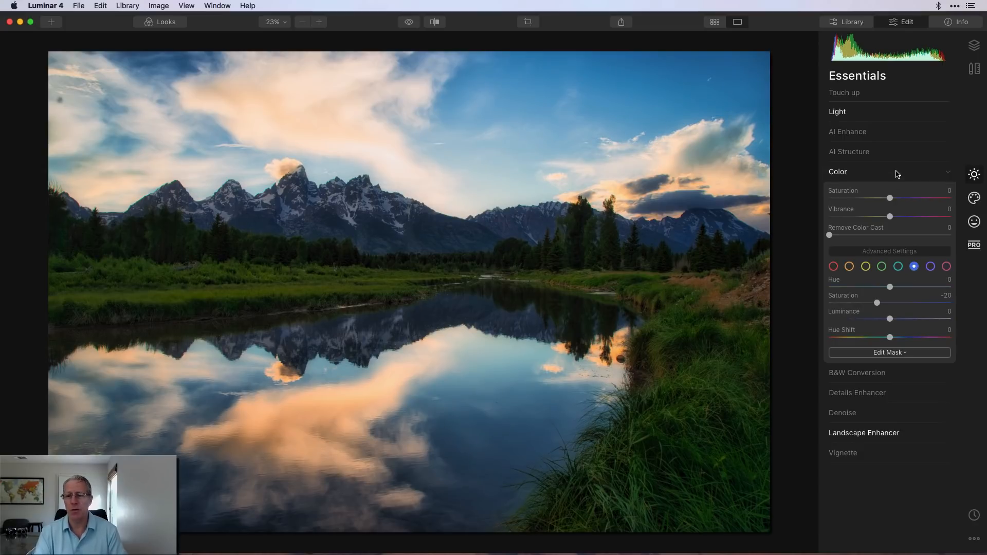
Review the layer stack and compare the edit with the original photo, both in full and with the split before/after divider.
left_click(973, 45)
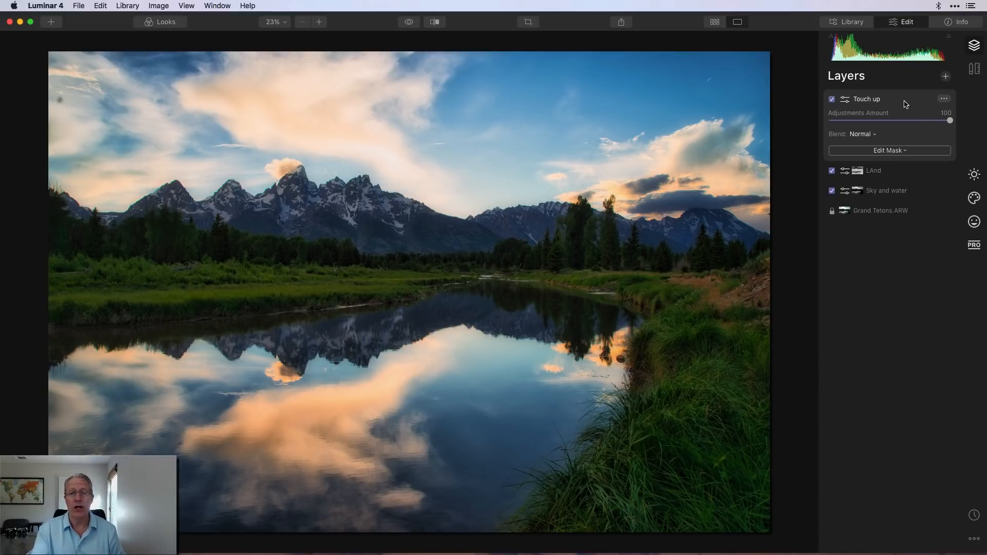
left_click(973, 175)
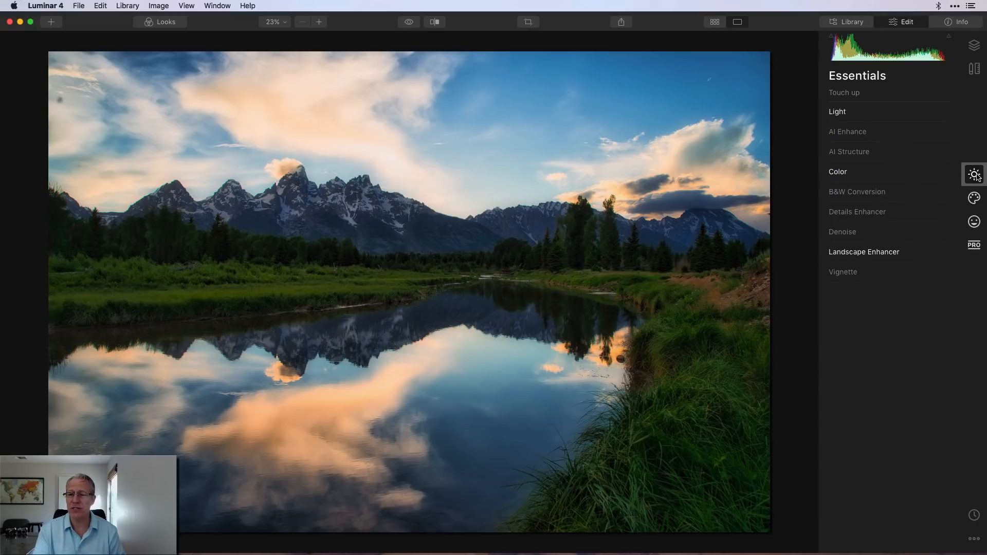
left_click(409, 23)
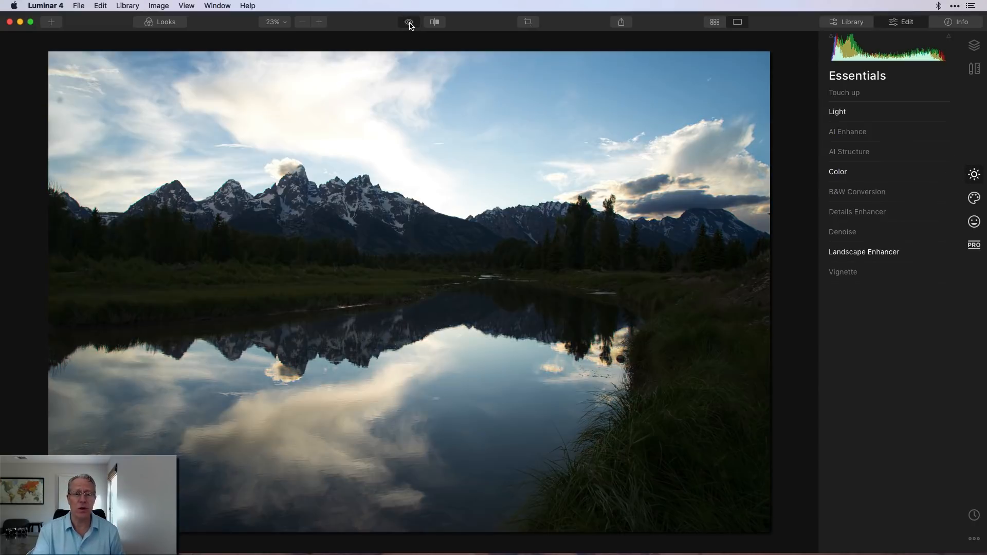
left_click(409, 22)
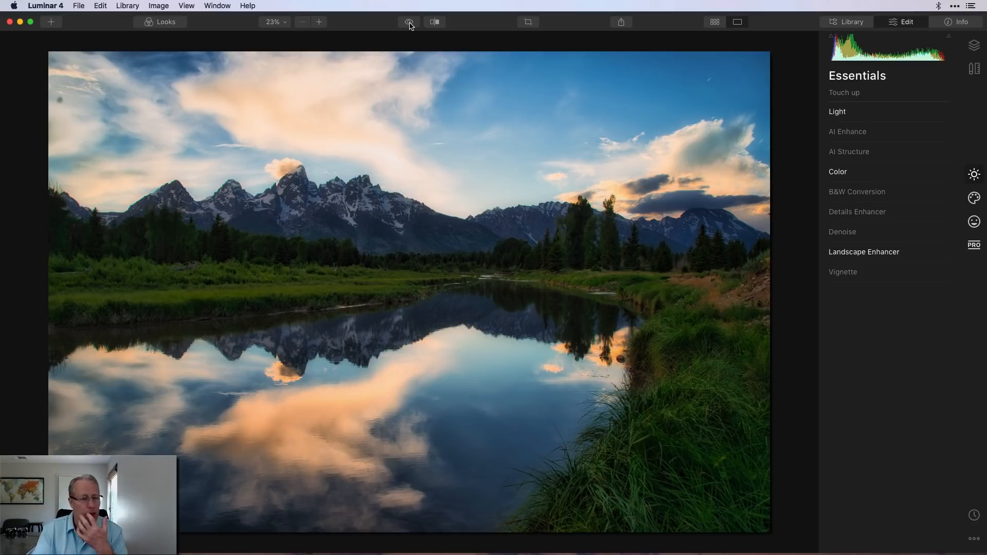
left_click(434, 22)
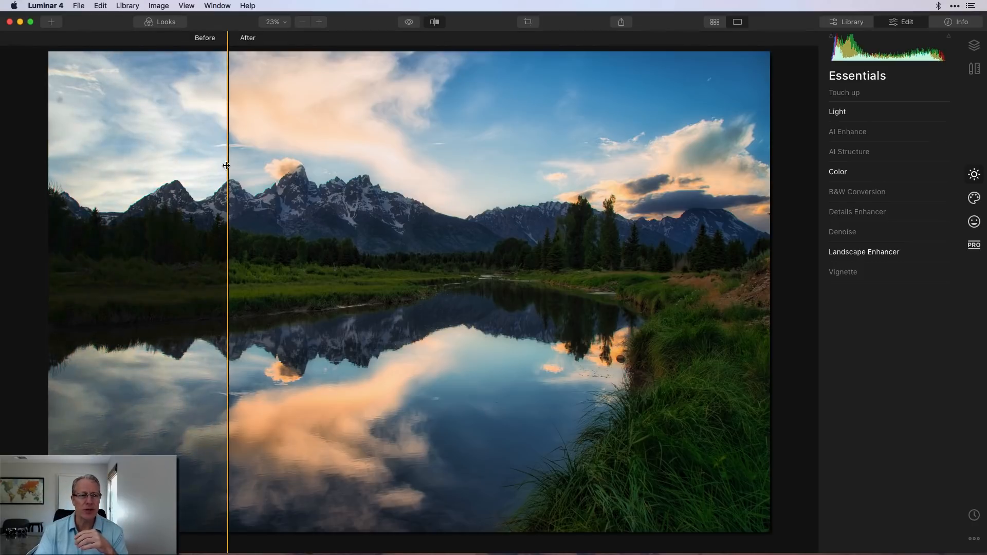
left_click_drag(285, 165, 262, 92)
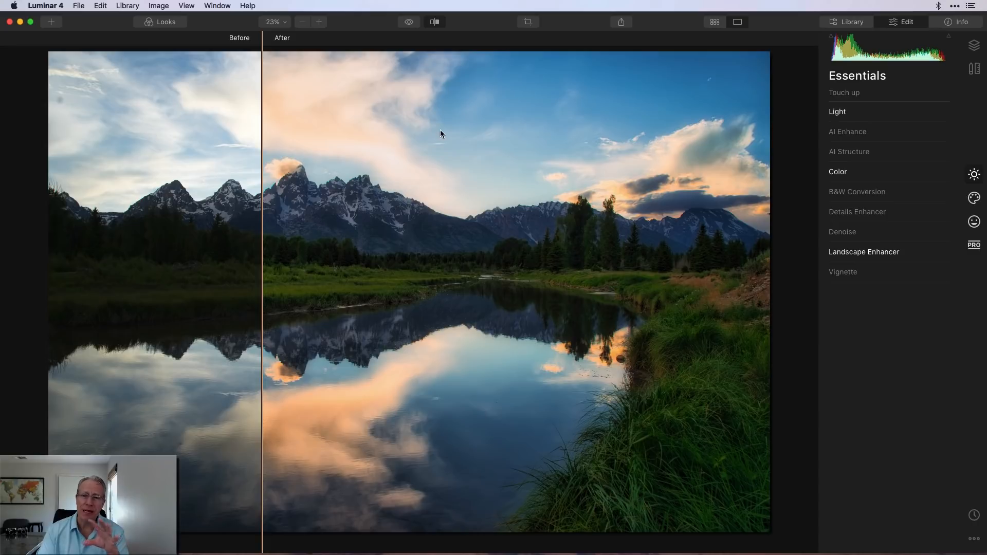
left_click_drag(260, 157, 299, 159)
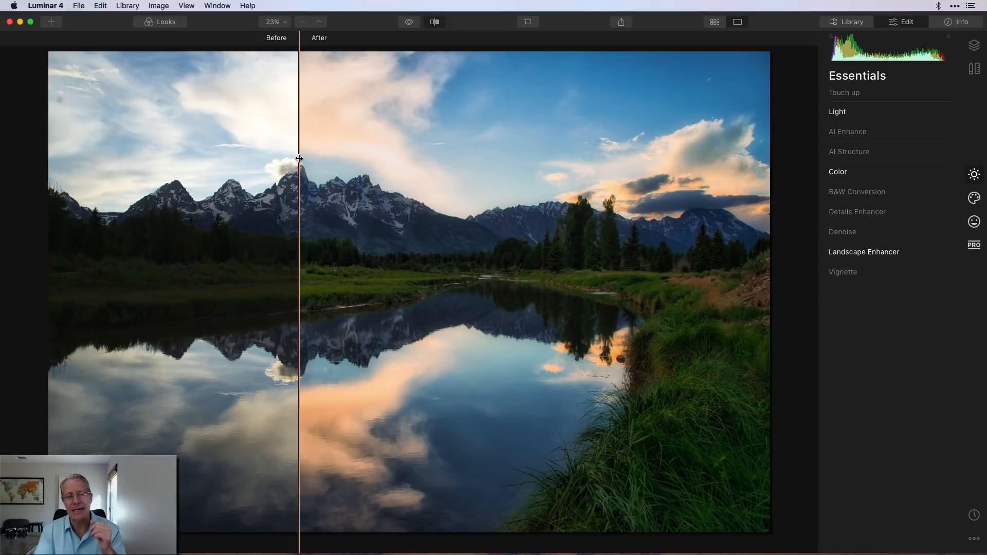
left_click_drag(299, 158, 396, 148)
left_click(436, 24)
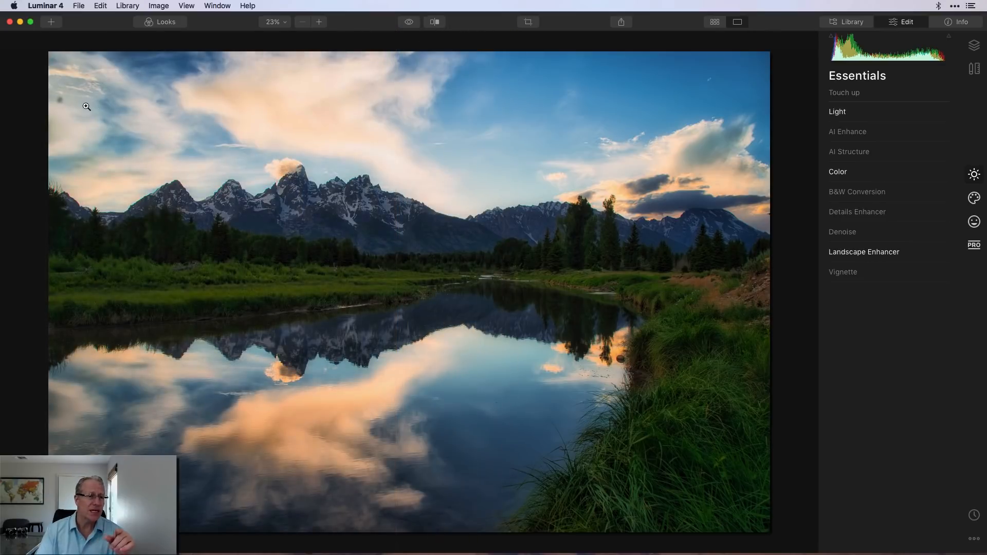